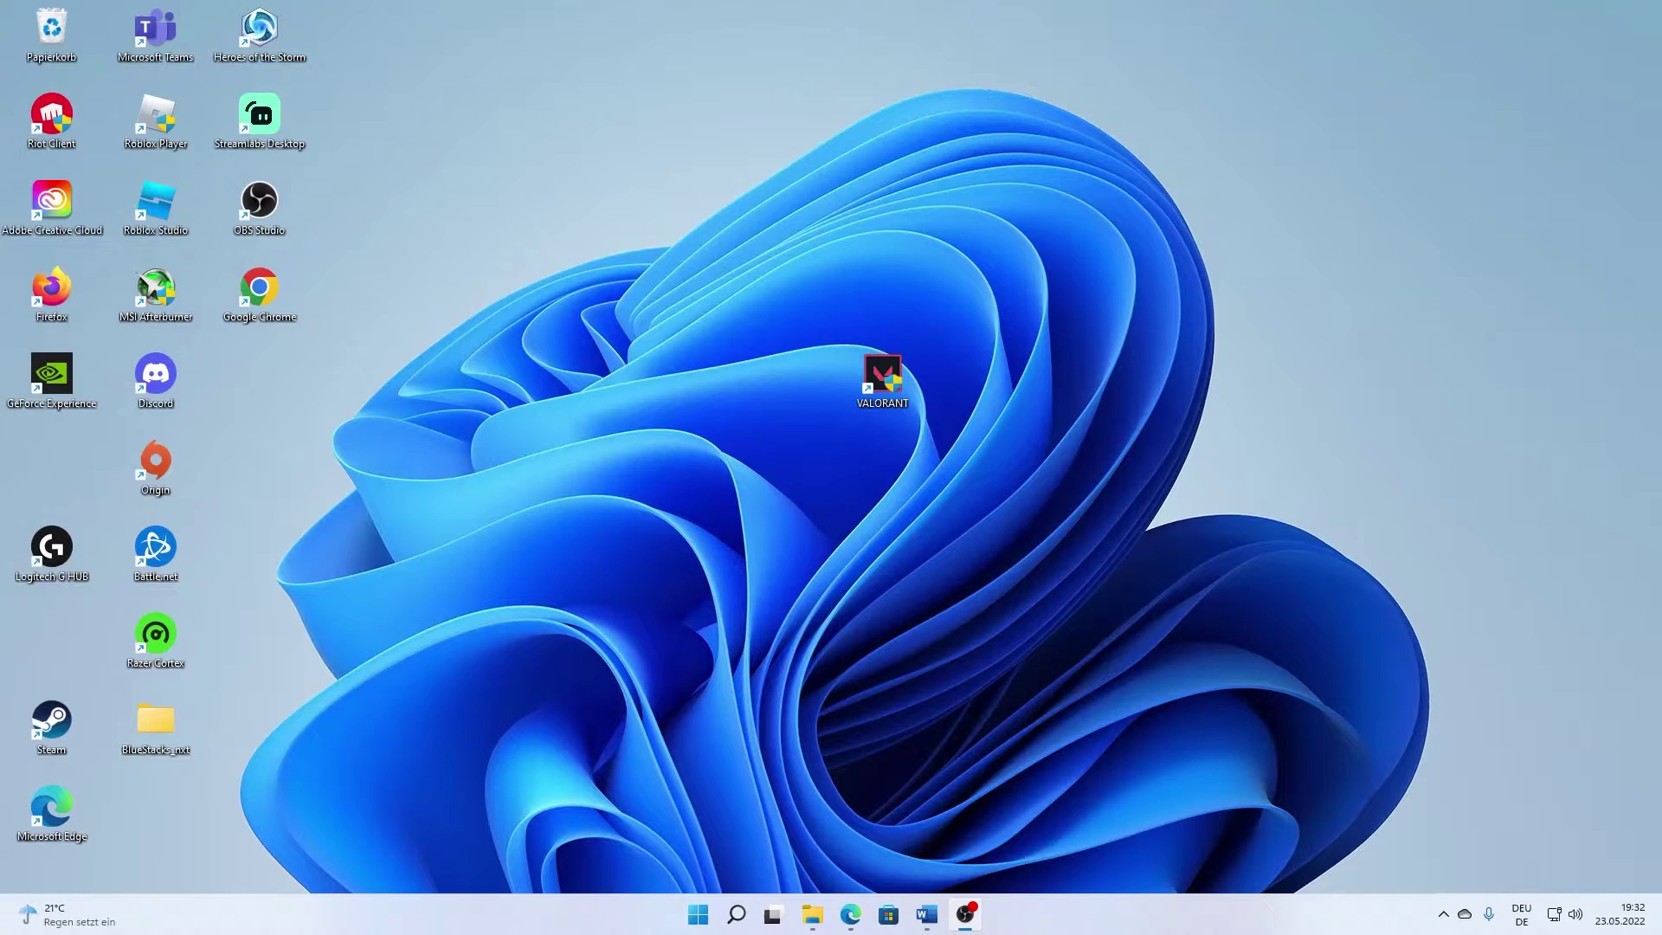
Step: Open the Windows Task-Manager and move its window further down the desktop
{"action": "left_click", "coordinate": [737, 914]}
{"action": "type", "text": "task"}
{"action": "left_click", "coordinate": [720, 445]}
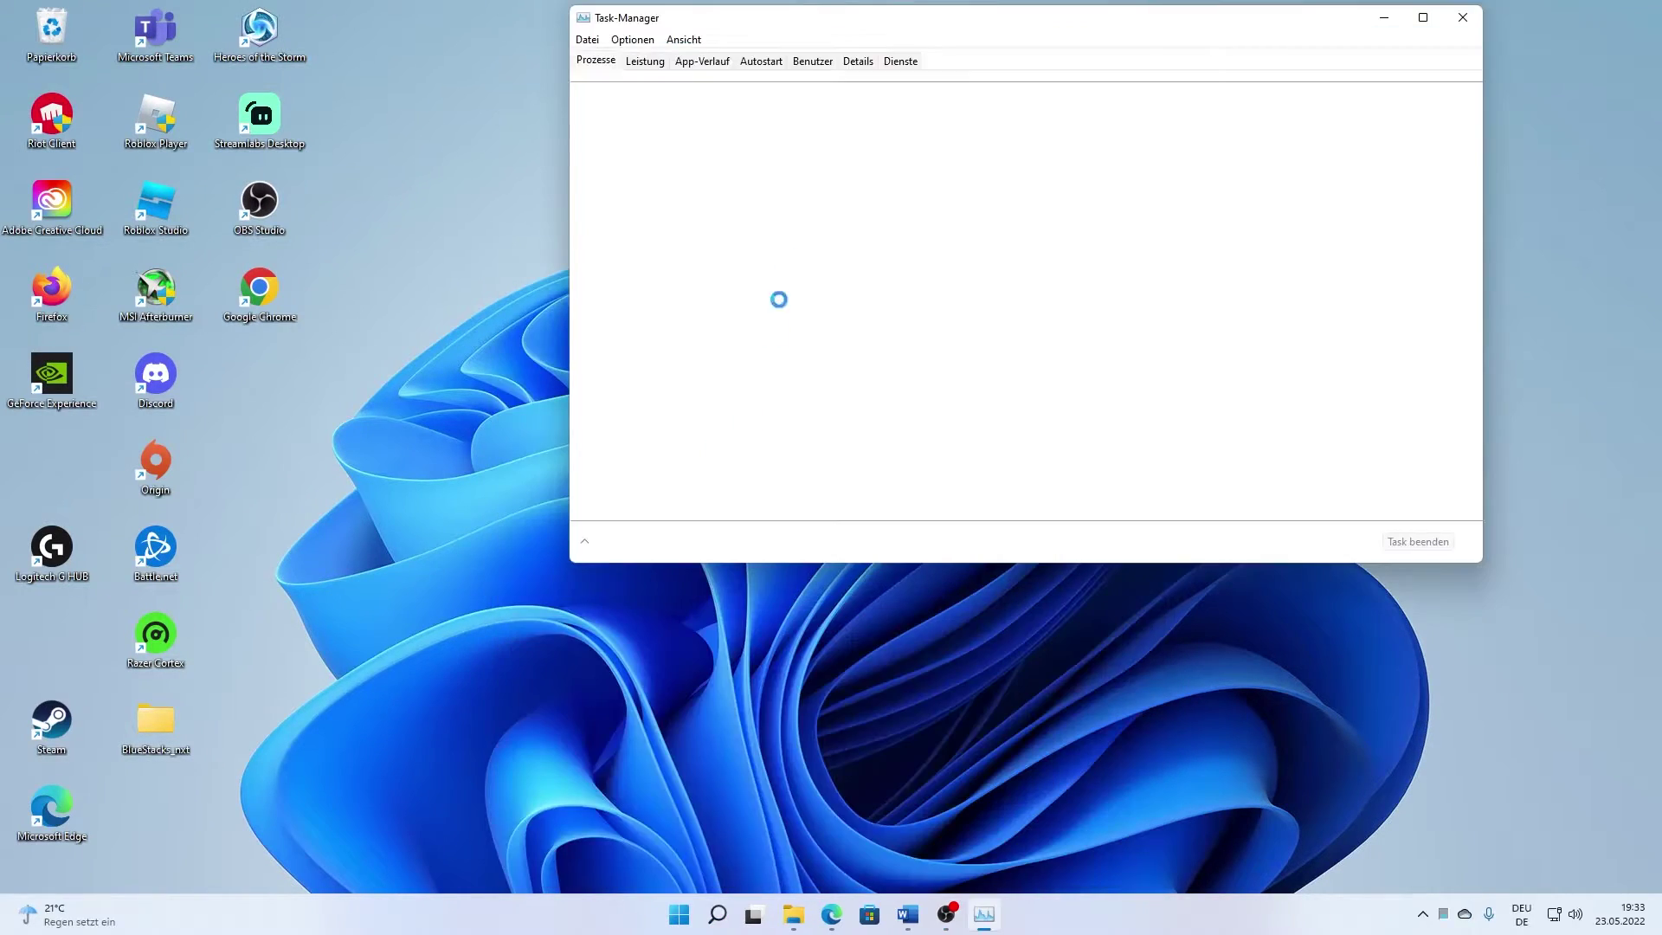
{"action": "left_click_drag", "start_coordinate": [823, 22], "coordinate": [858, 132]}
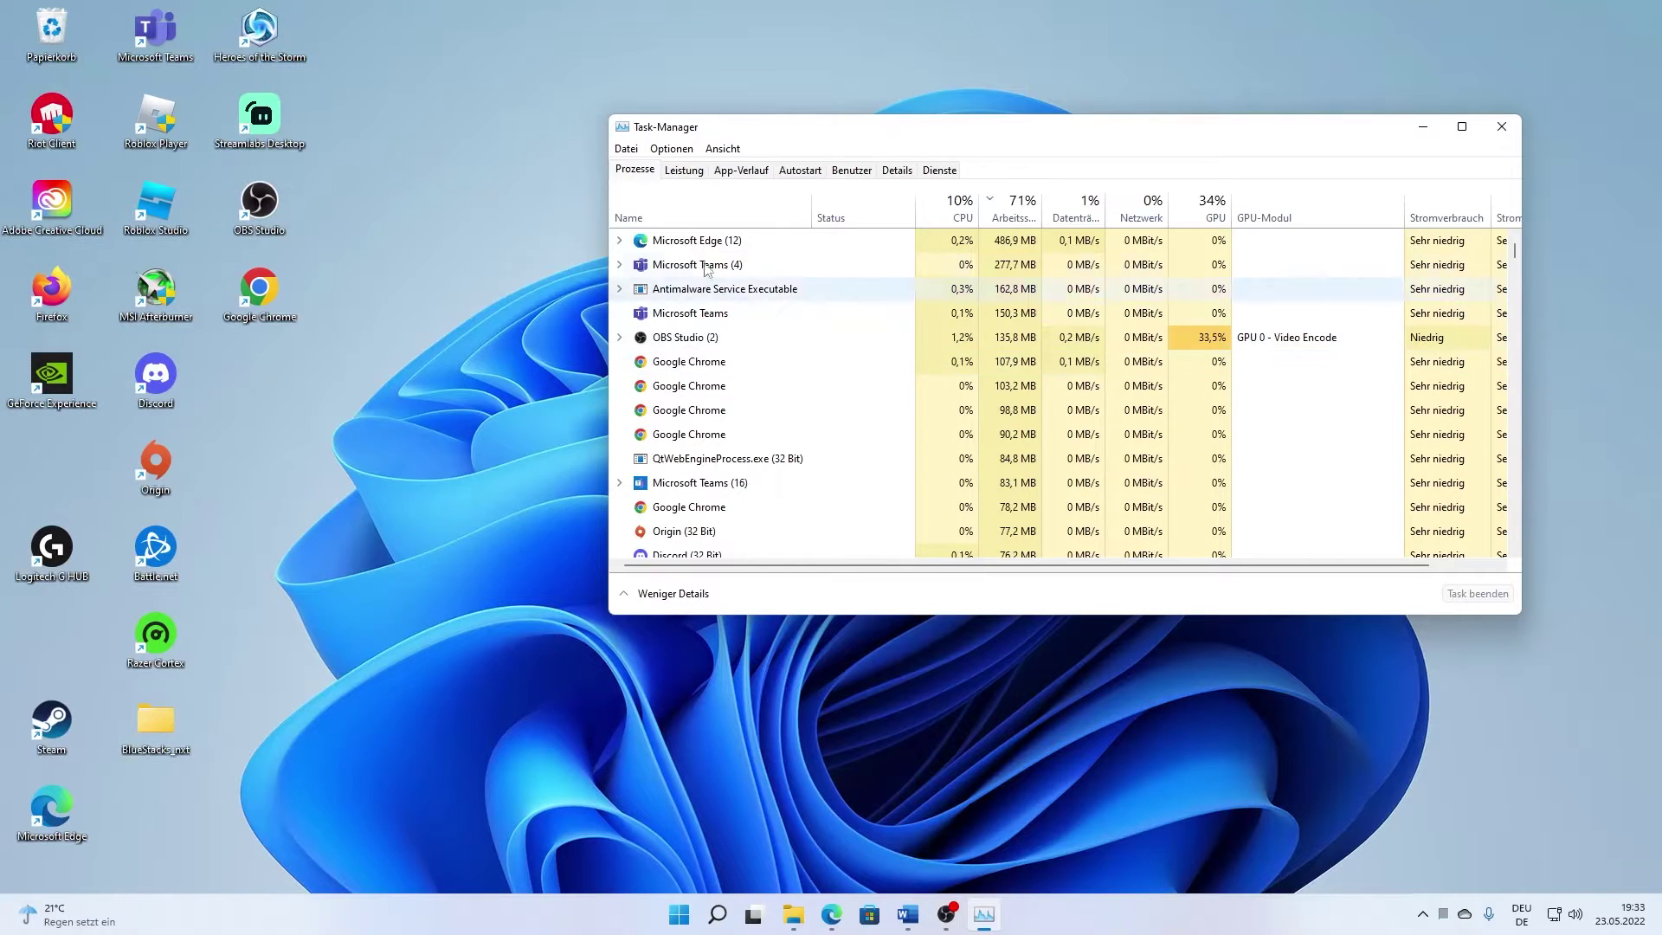
Step: Collapse the Task-Manager to its compact view and expand it back to full details
{"action": "left_click", "coordinate": [671, 594]}
{"action": "left_click_drag", "start_coordinate": [738, 135], "coordinate": [851, 165]}
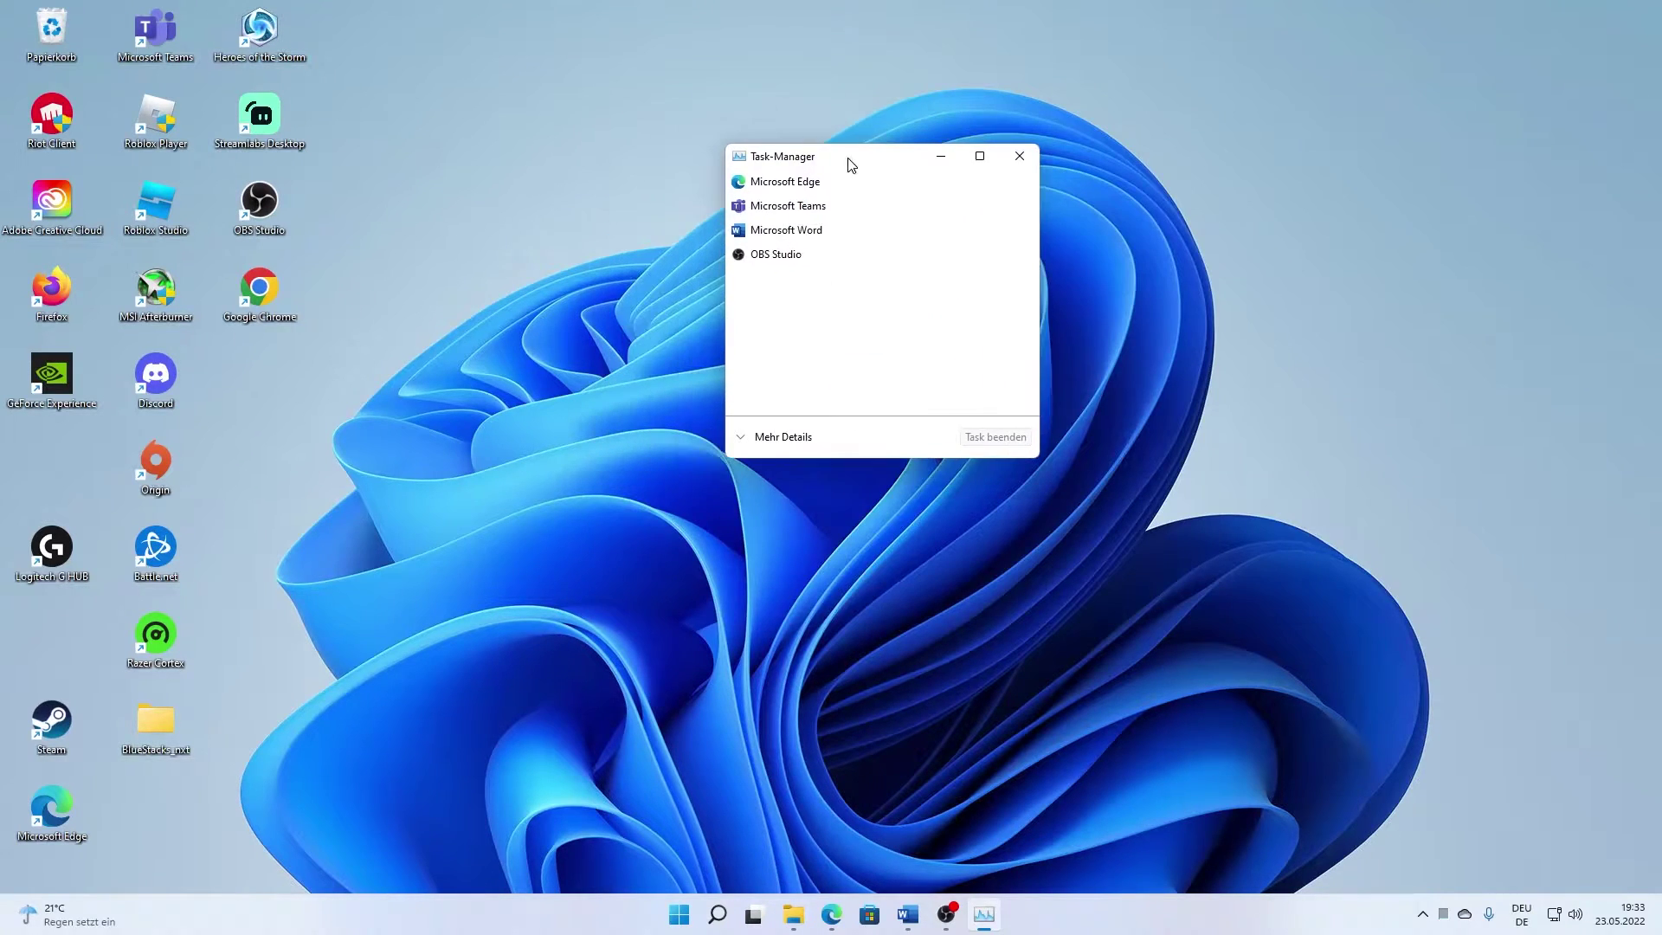
{"action": "left_click_drag", "start_coordinate": [655, 80], "coordinate": [1261, 565]}
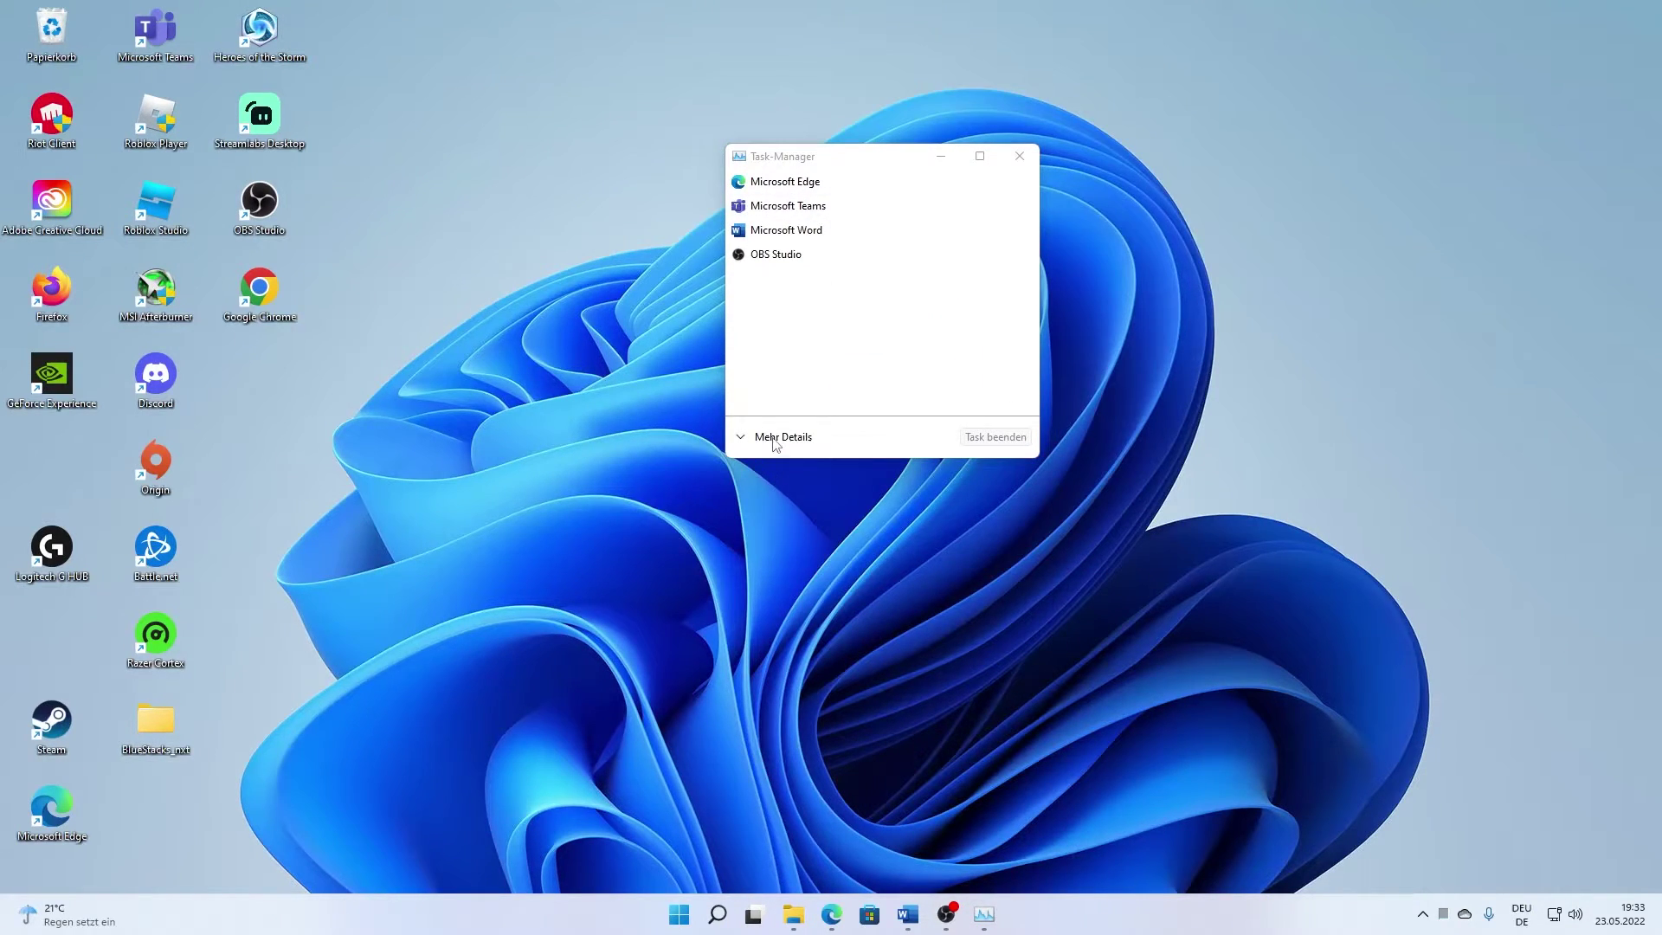
{"action": "left_click", "coordinate": [775, 439]}
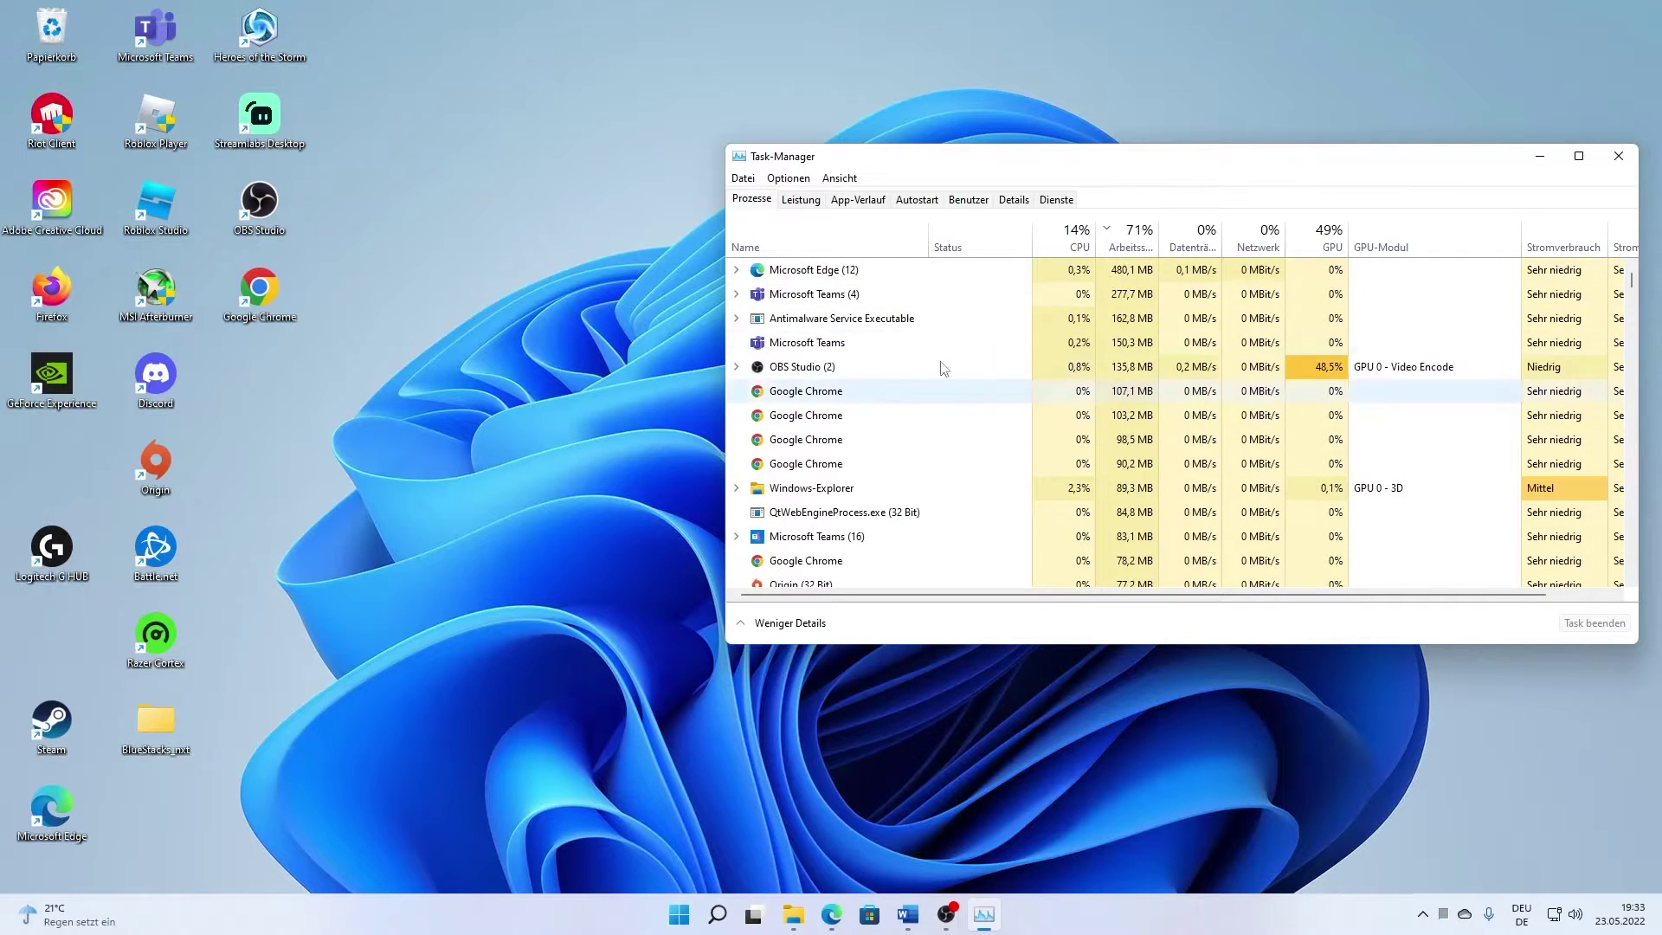
Step: Go from the single Microsoft Teams background process to its Teams.exe entry in the detailed process list
{"action": "left_click", "coordinate": [882, 350]}
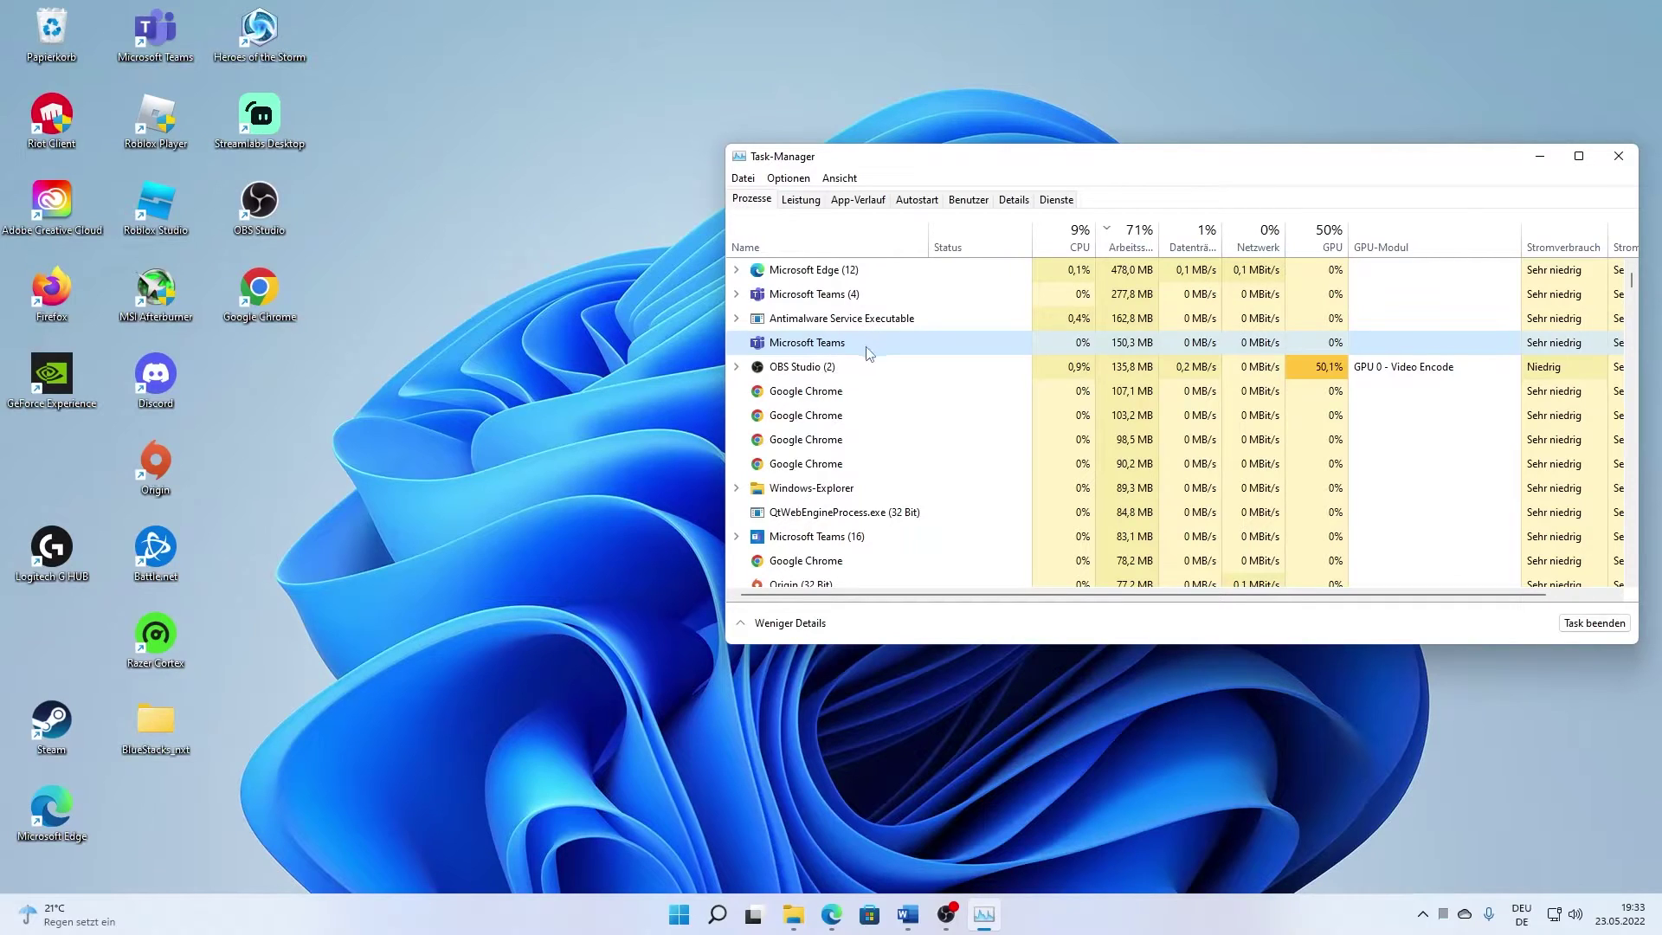
{"action": "right_click", "coordinate": [880, 352]}
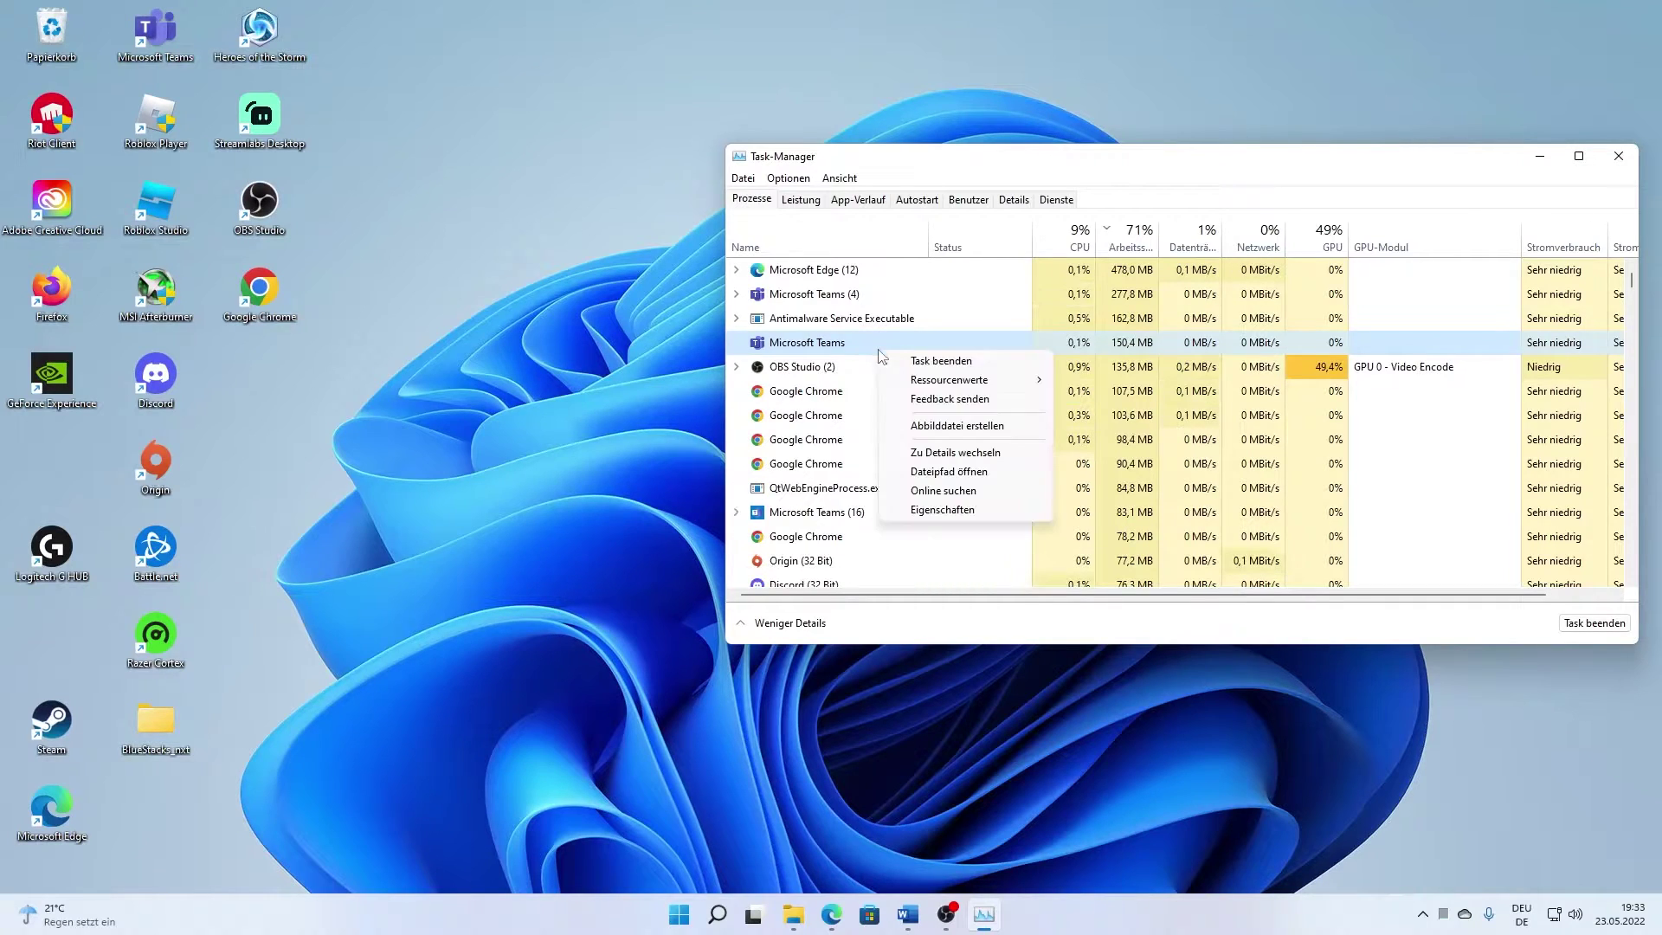
{"action": "left_click", "coordinate": [915, 455]}
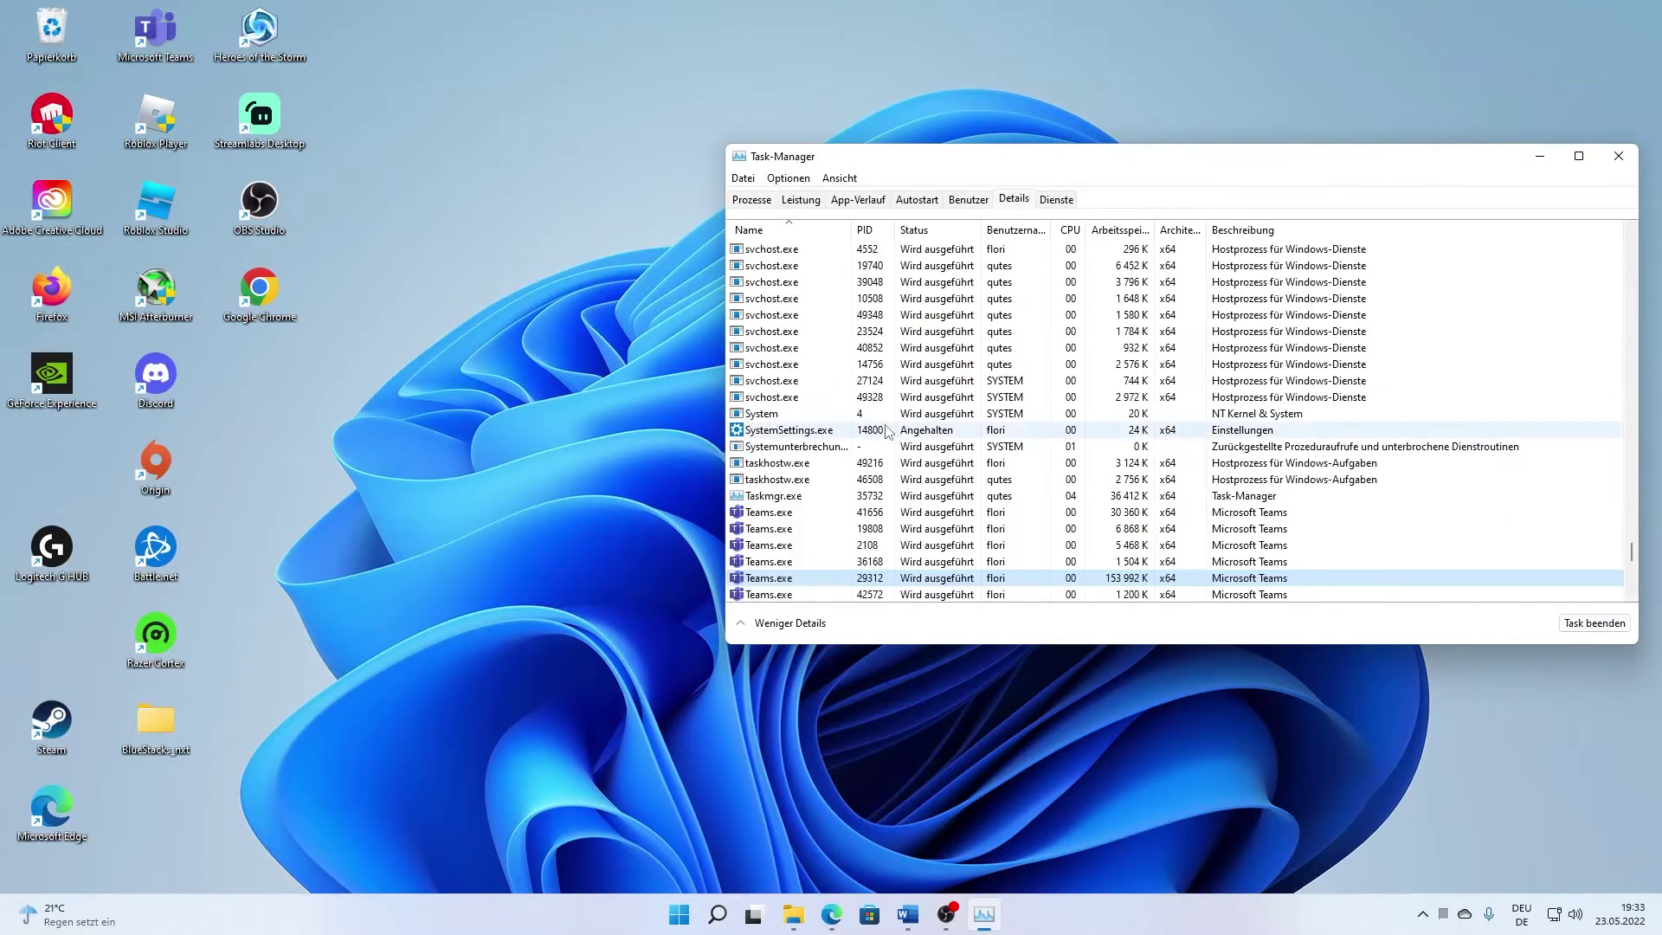
{"action": "scroll", "coordinate": [888, 431], "scroll_direction": "down", "scroll_amount": 1}
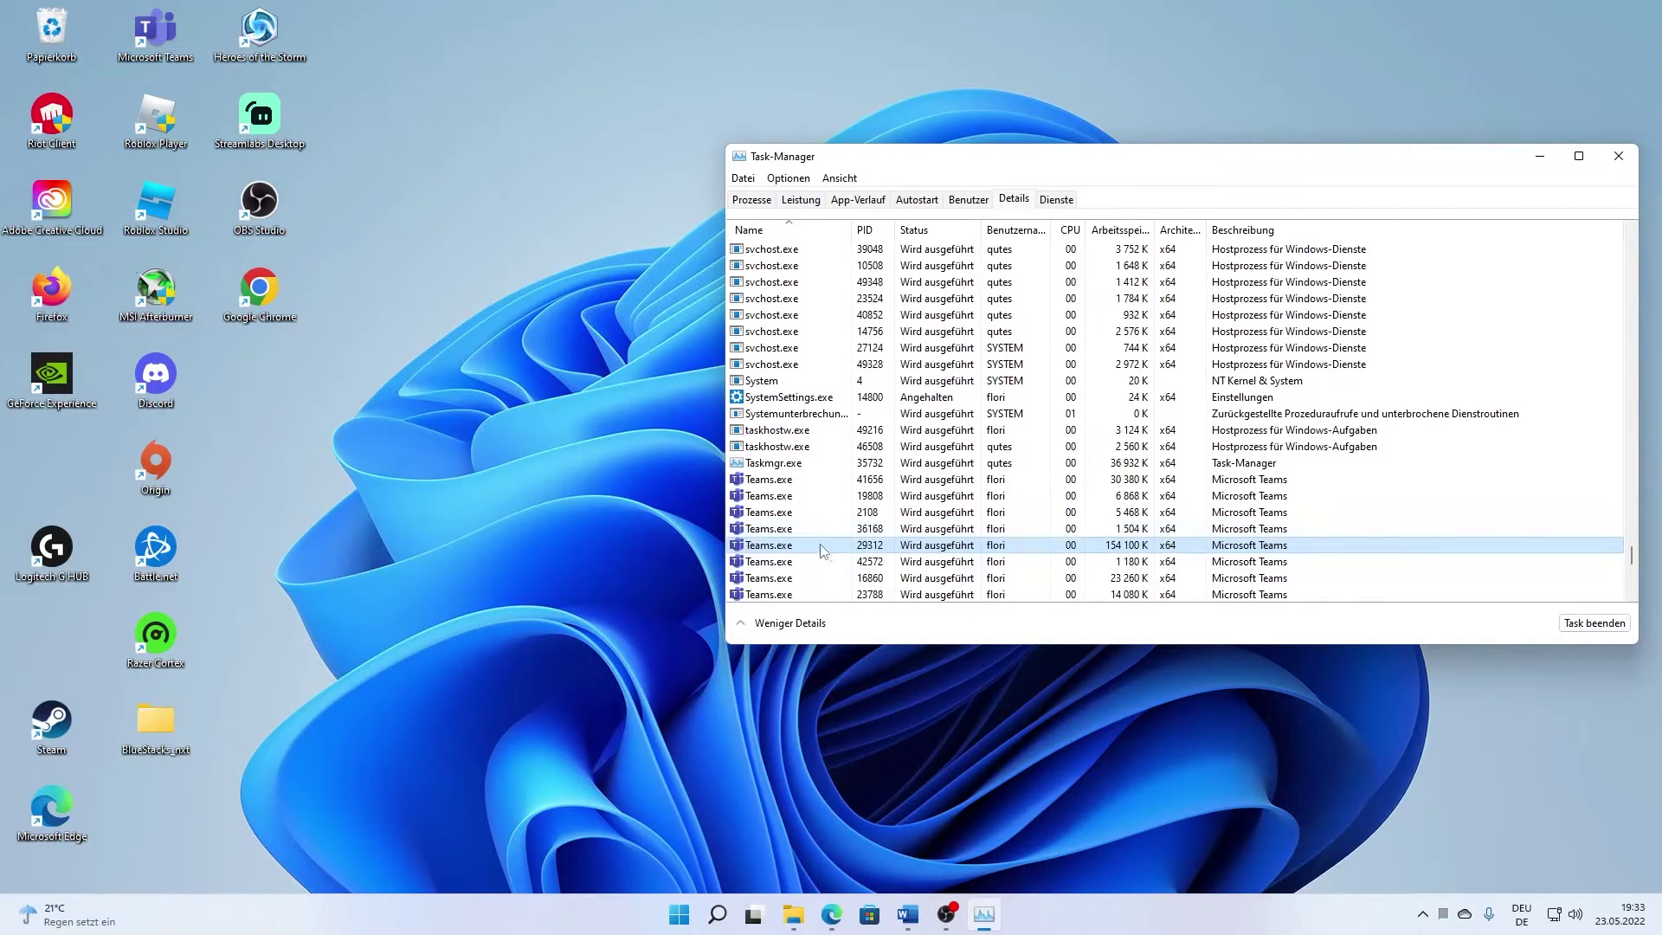
Step: Set the priority of the highlighted Teams.exe process to Hoch and close the Task-Manager
{"action": "right_click", "coordinate": [827, 535]}
{"action": "mouse_move", "coordinate": [876, 611]}
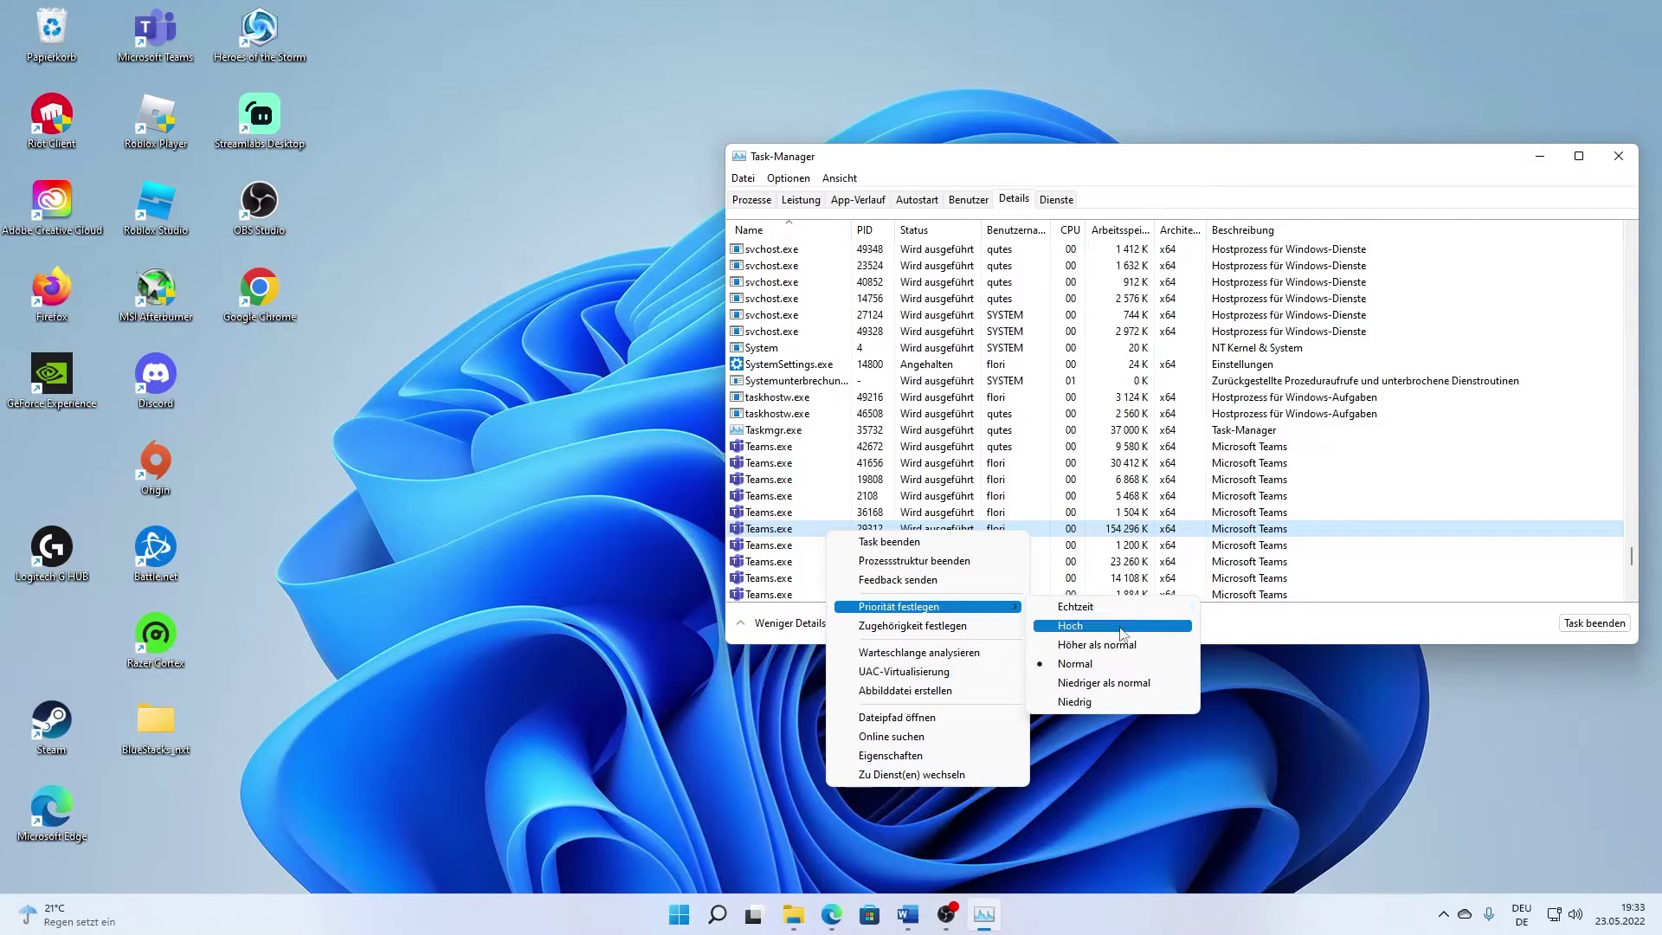
{"action": "left_click", "coordinate": [1074, 626]}
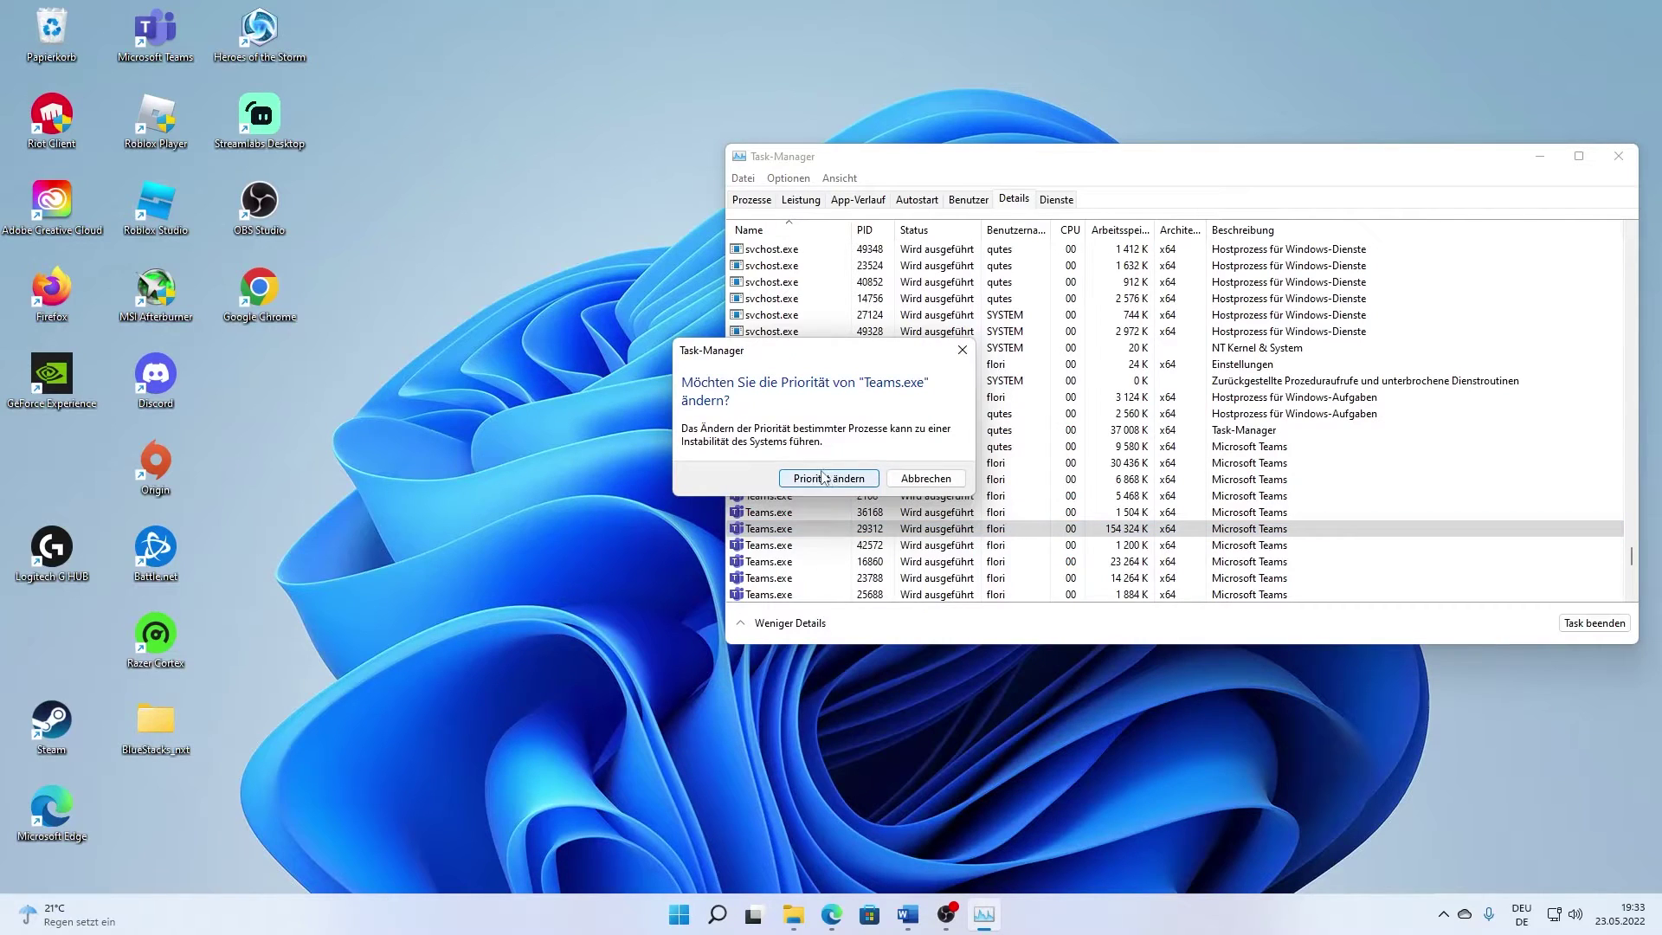
{"action": "left_click", "coordinate": [847, 481]}
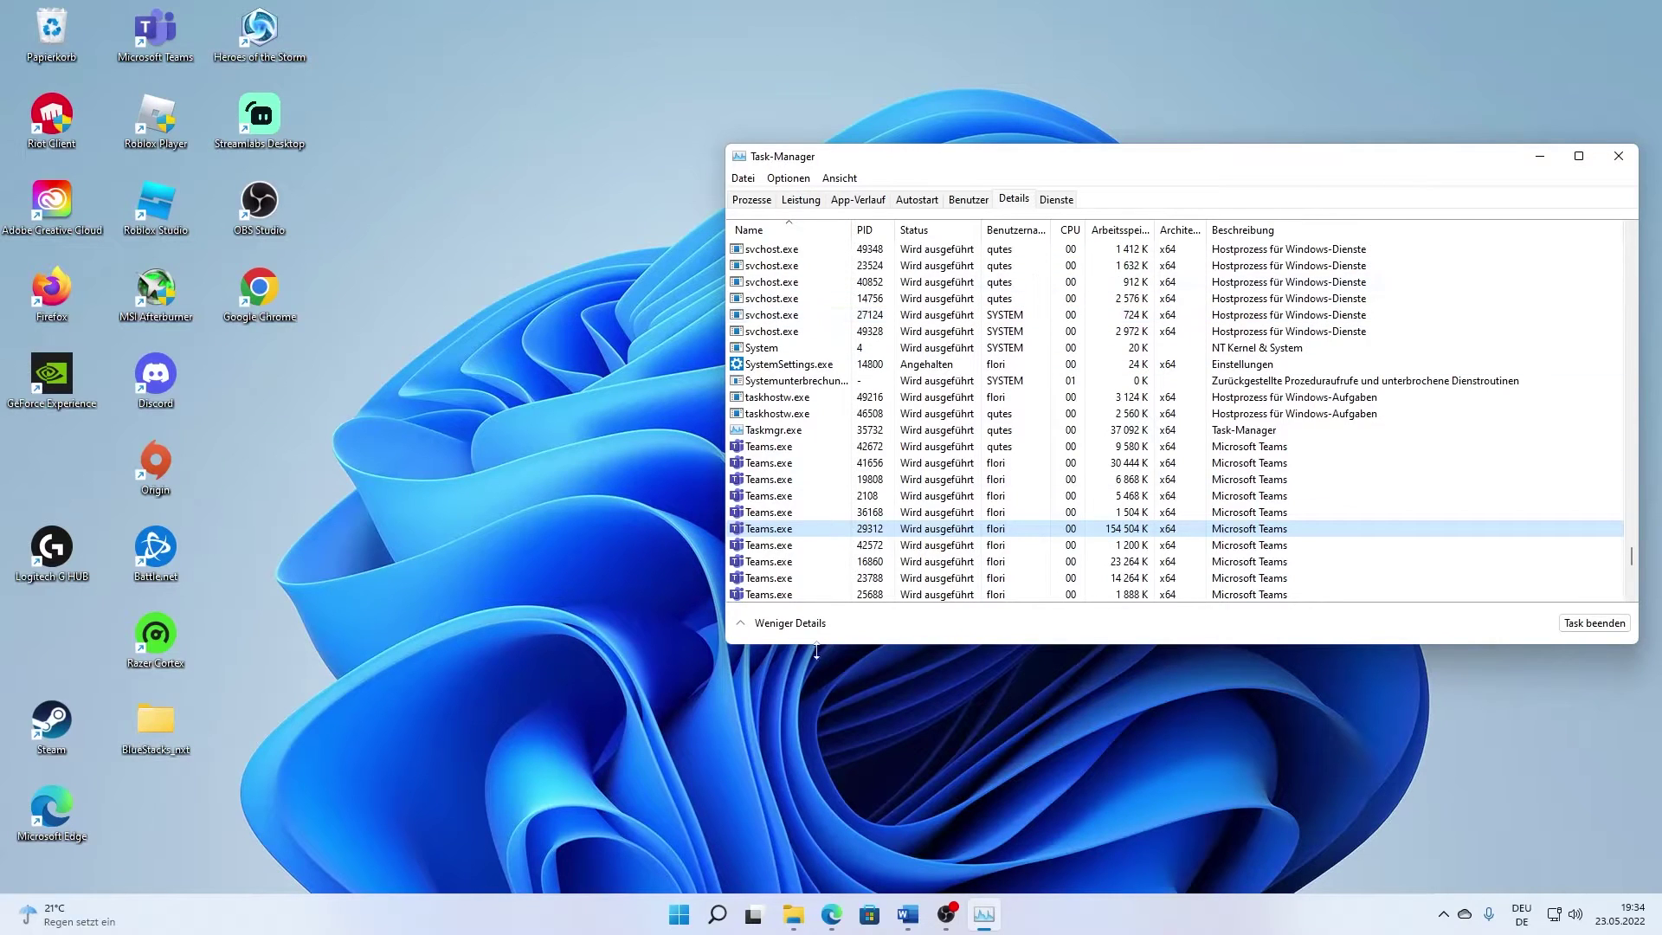
{"action": "left_click", "coordinate": [786, 623]}
{"action": "left_click", "coordinate": [1020, 156]}
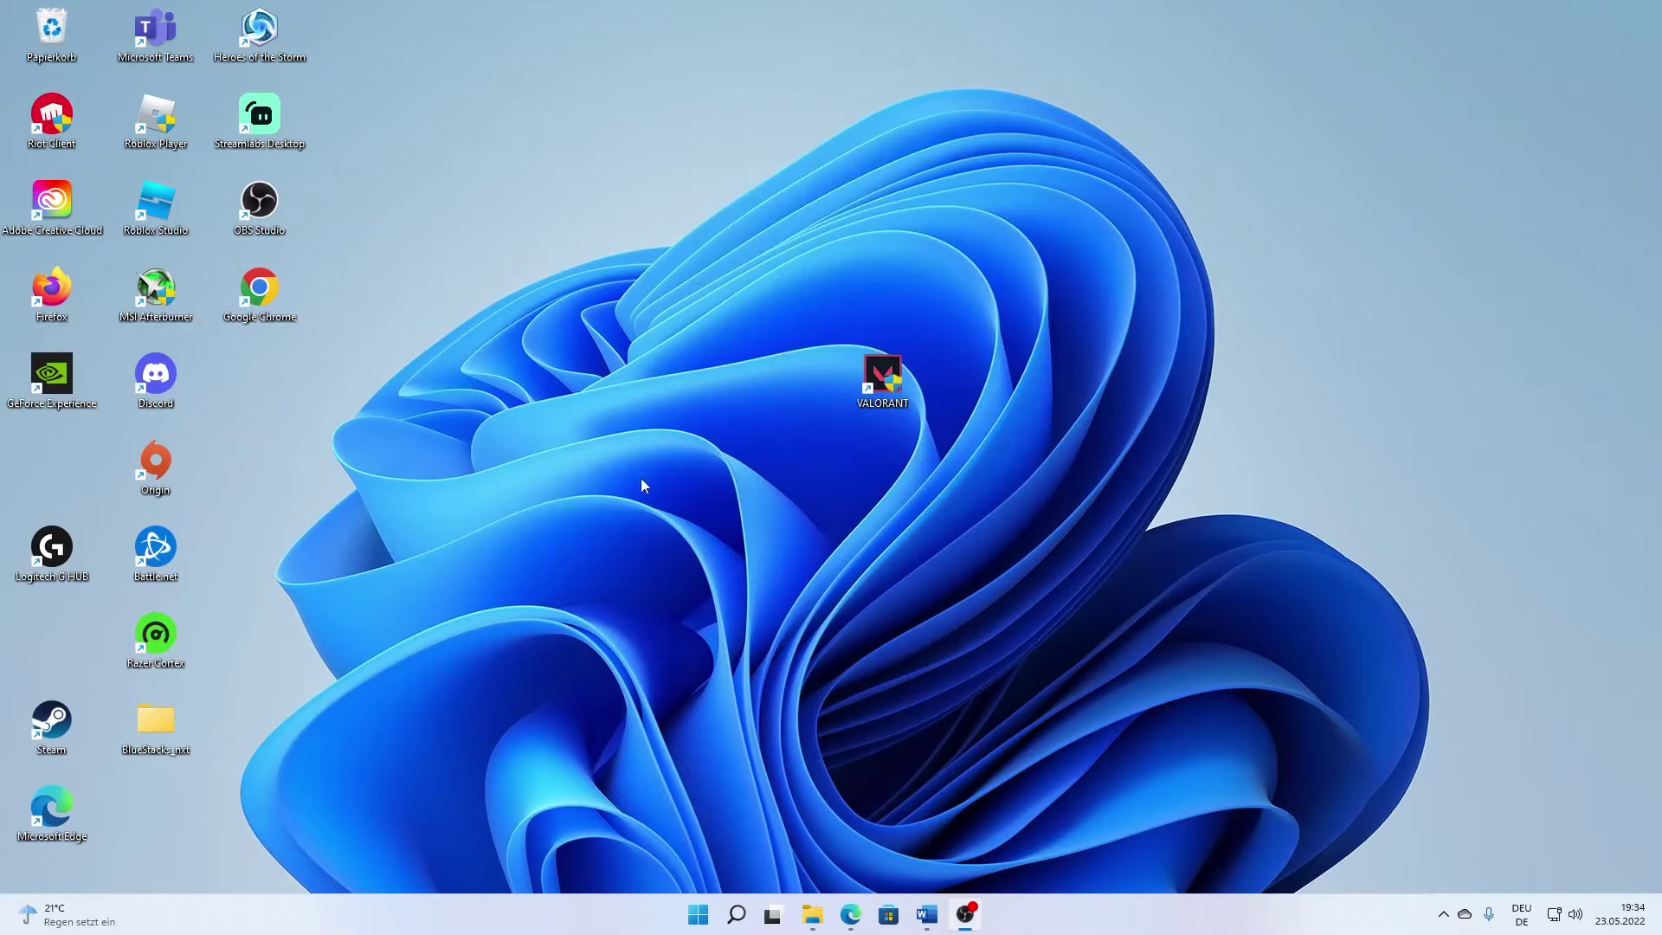
Step: Open the Windows settings and check the Visuelle Effekte options under Barrierefreiheit, including Animationseffekte
{"action": "left_click", "coordinate": [737, 914]}
{"action": "type", "text": "e"}
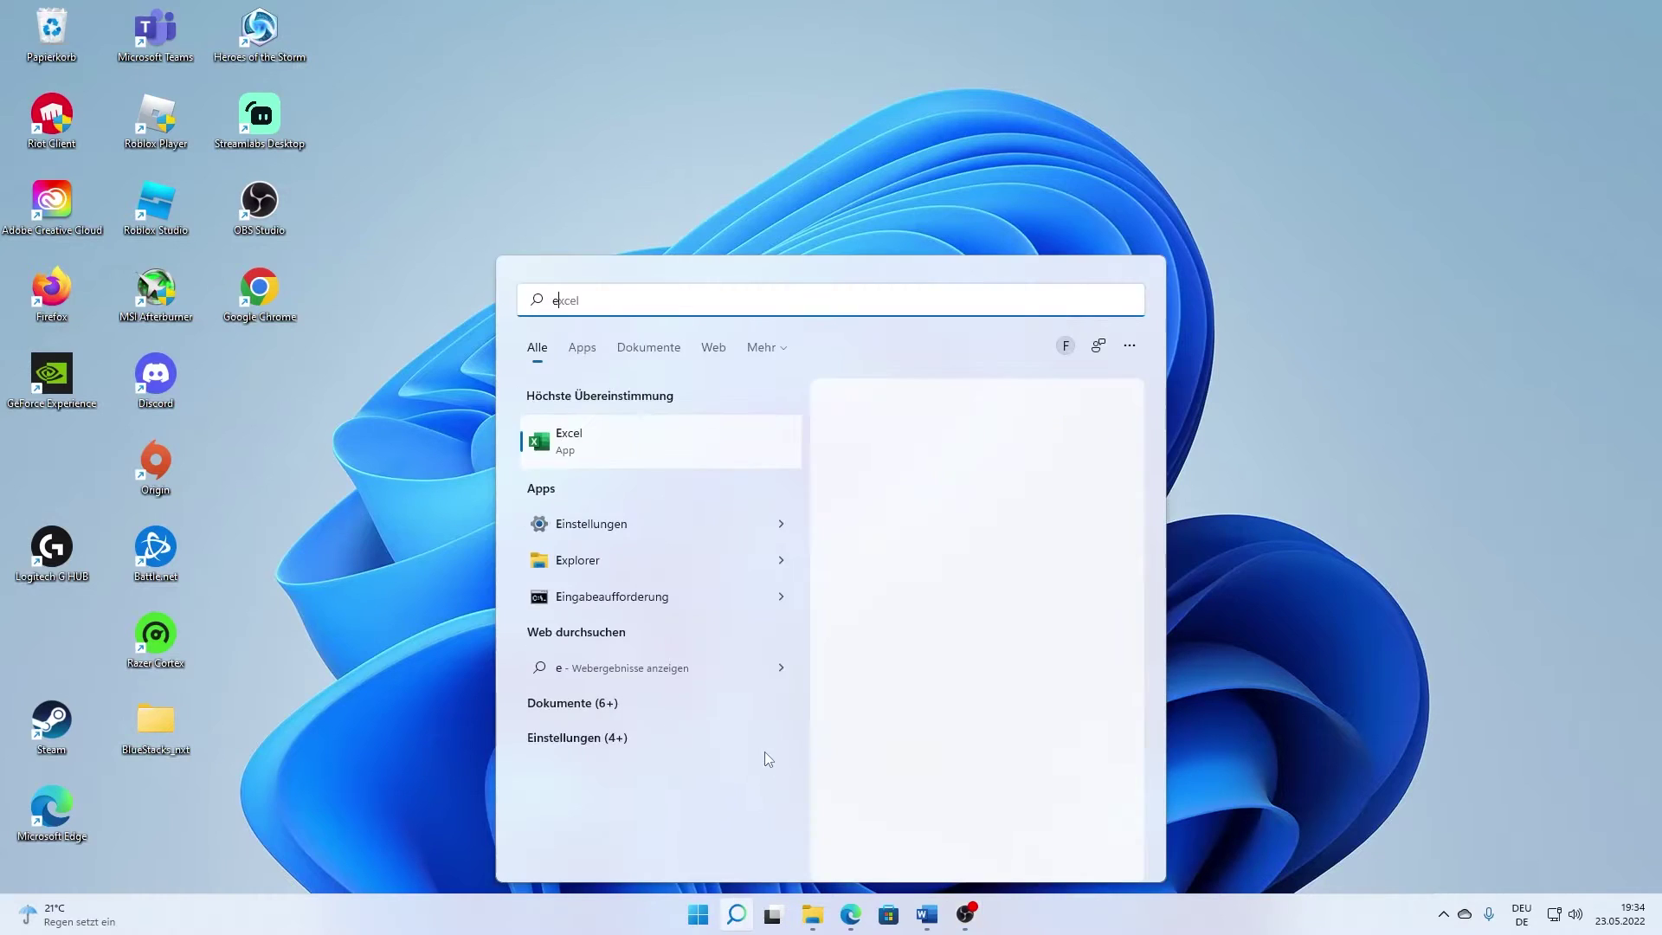
{"action": "left_click", "coordinate": [606, 524]}
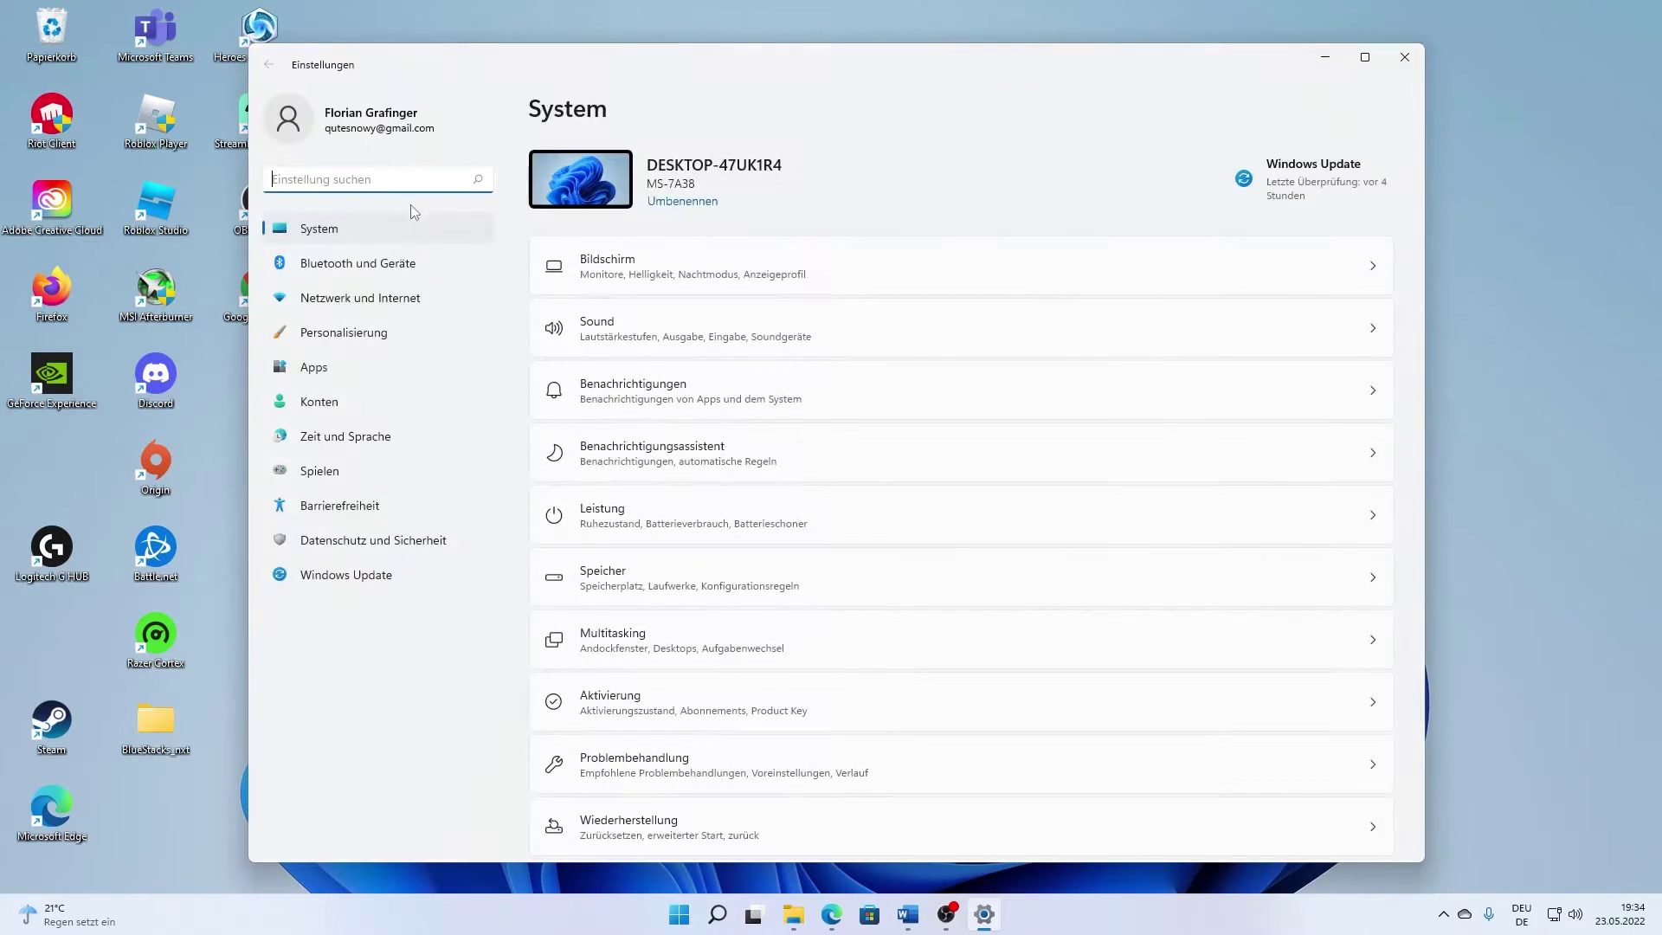
{"action": "left_click", "coordinate": [321, 515]}
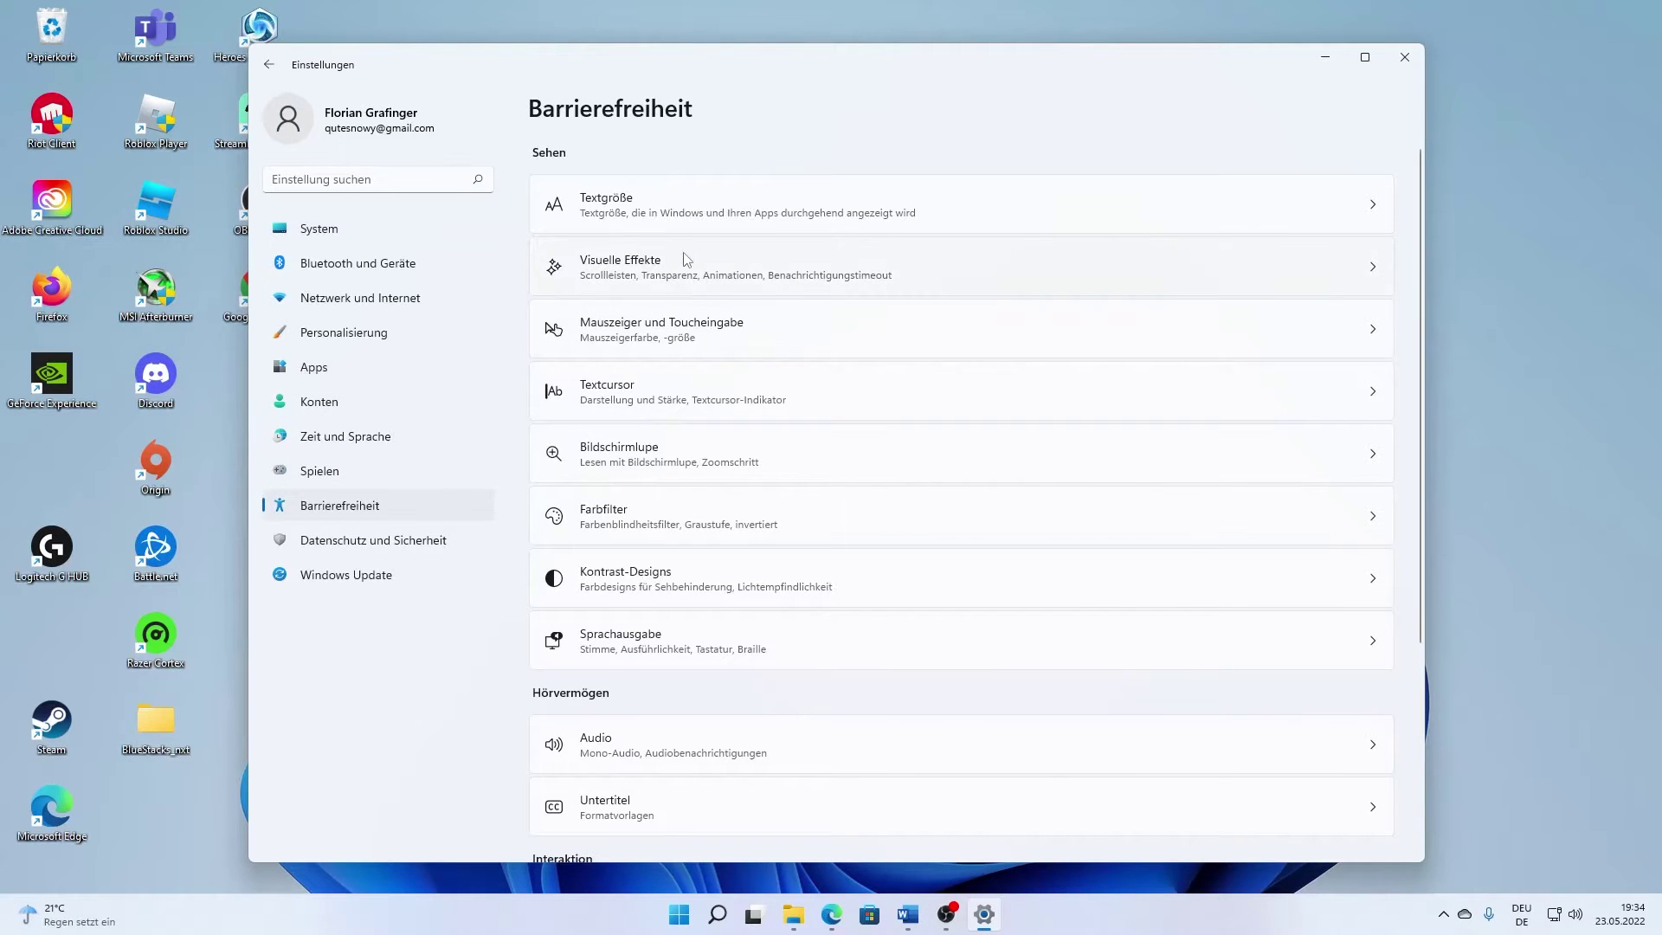
{"action": "left_click", "coordinate": [638, 265]}
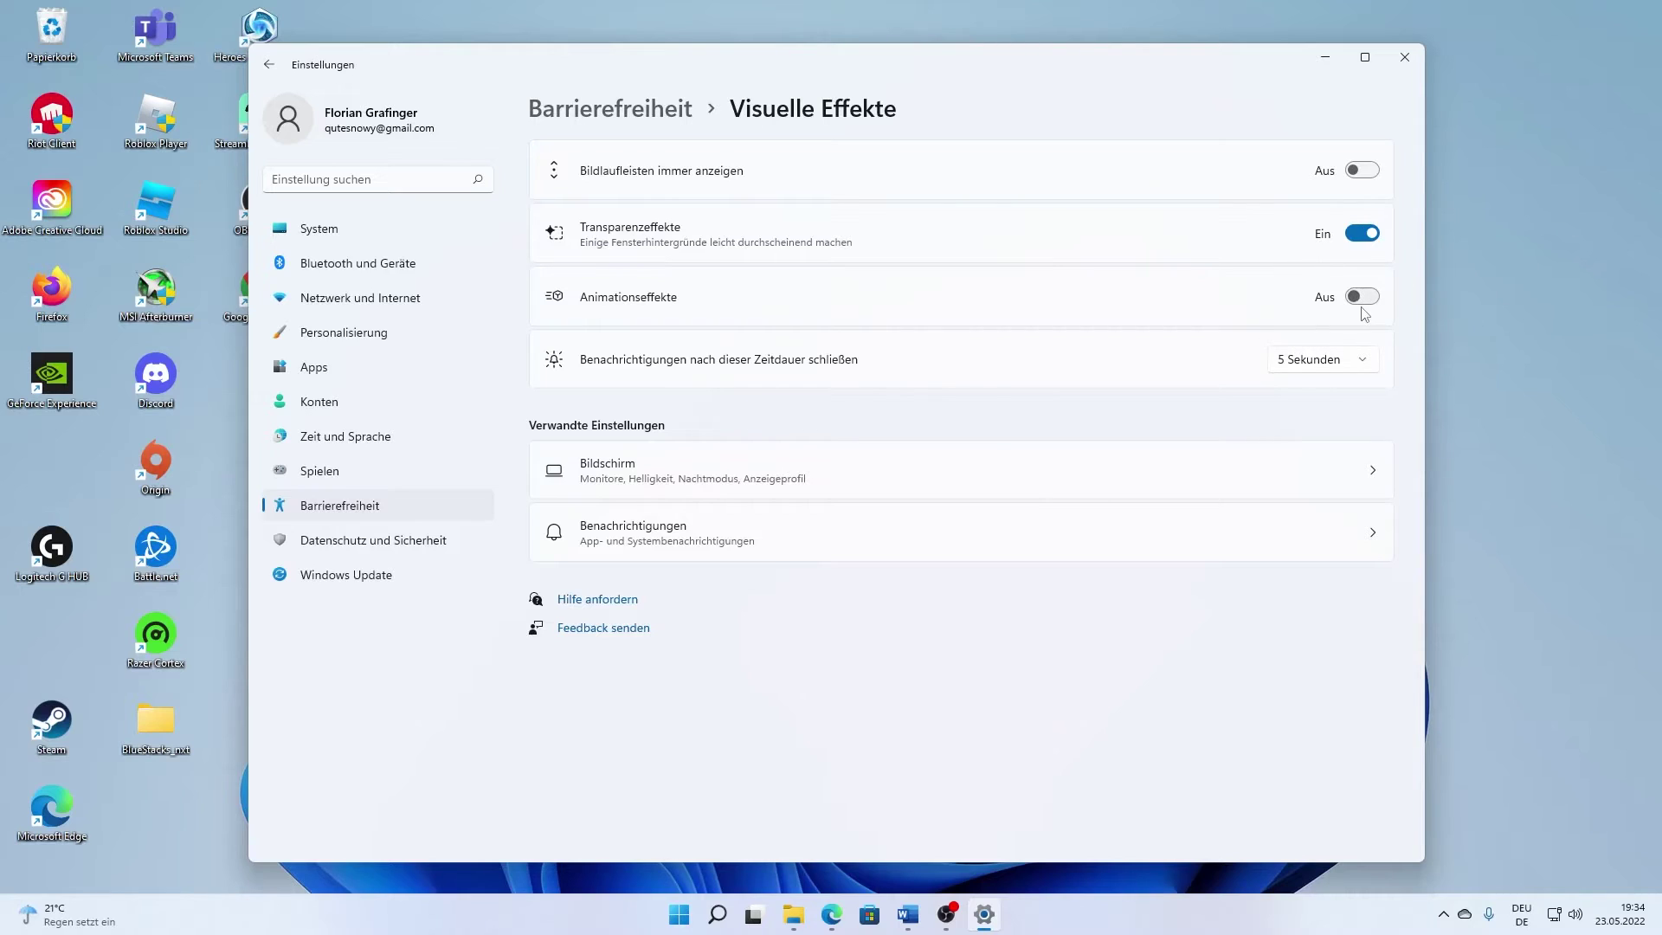
Step: Check the Spielmodus and Aufzeichnungen settings under Spielen, and close the Windows settings
{"action": "left_click", "coordinate": [305, 474]}
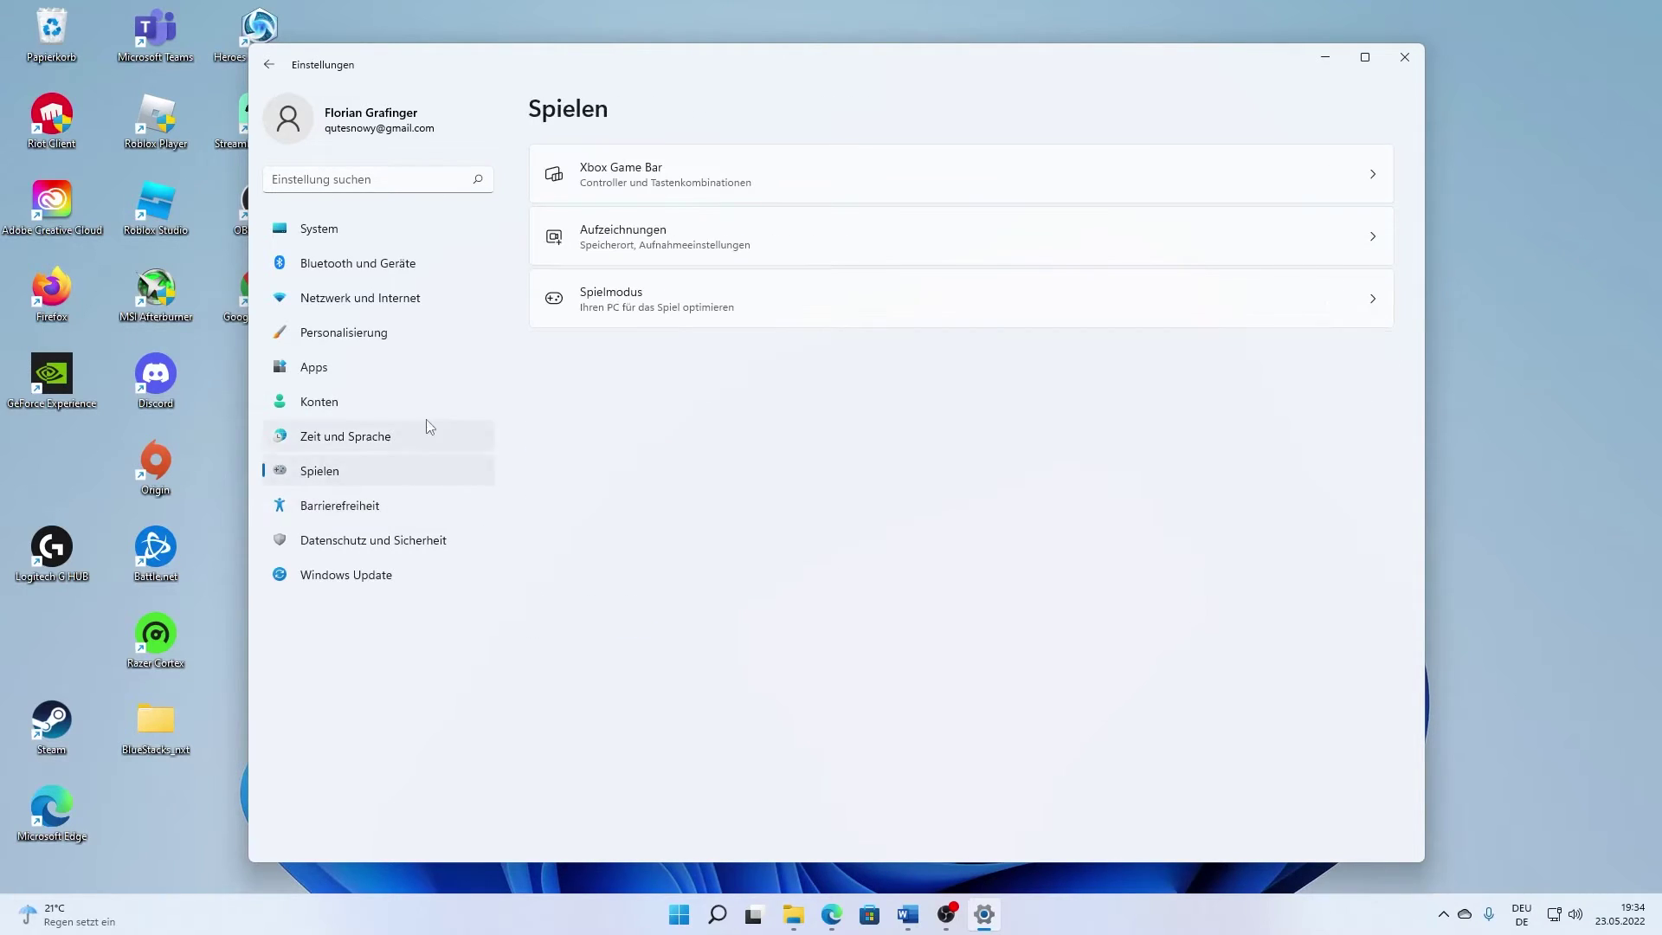
{"action": "left_click", "coordinate": [625, 301]}
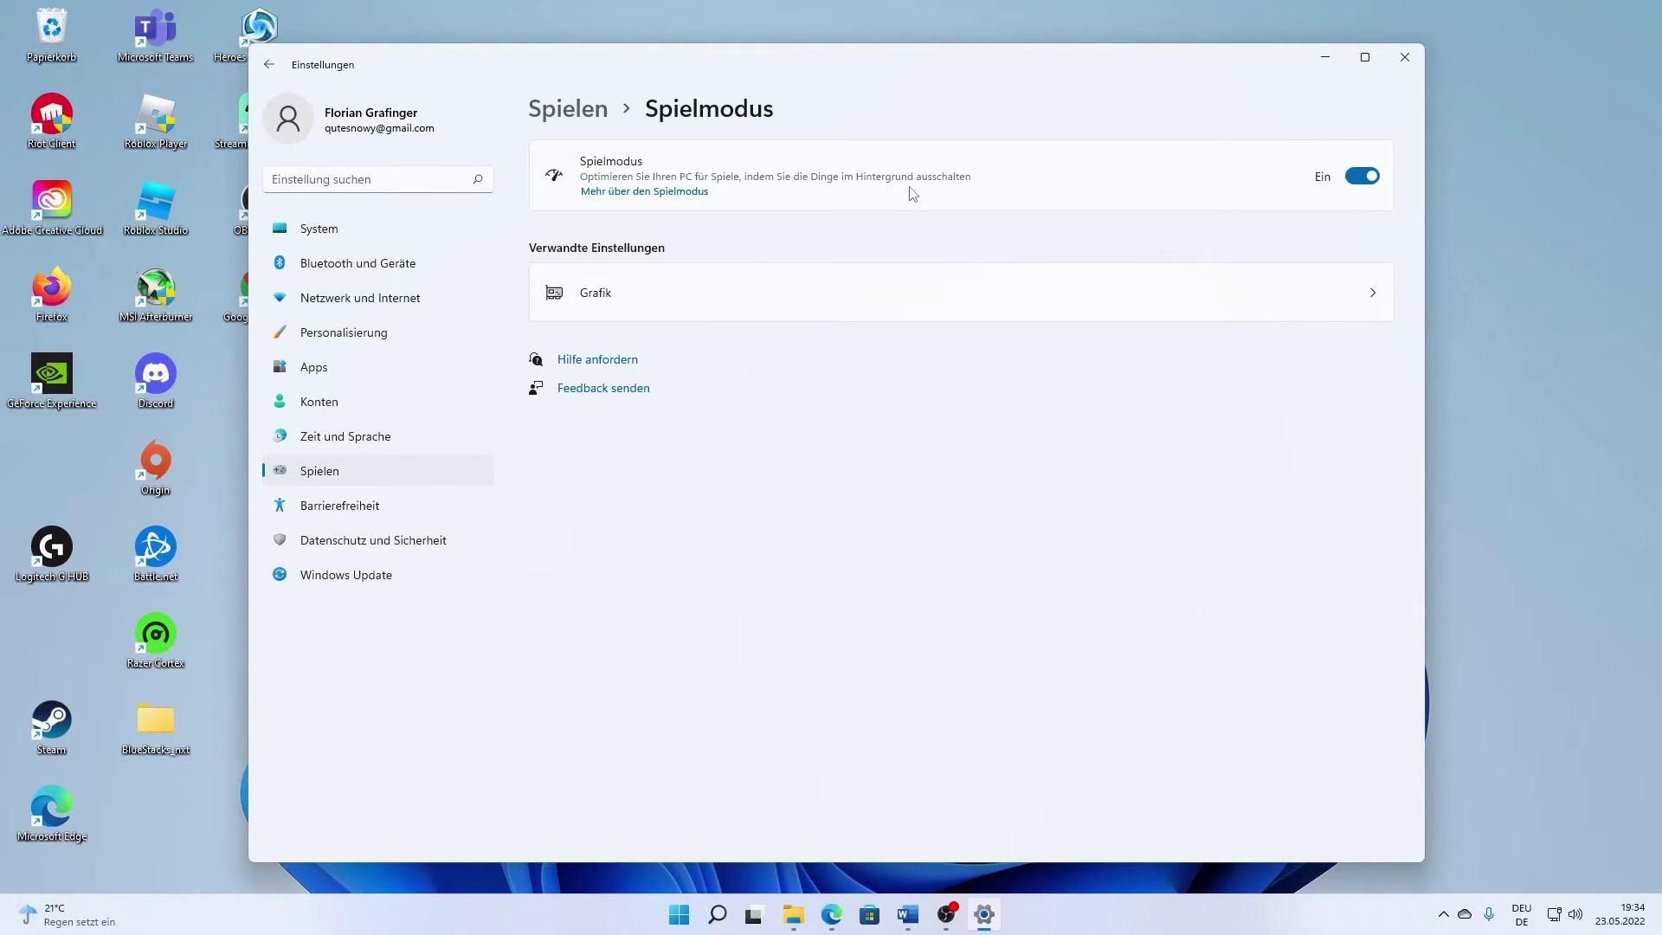
{"action": "left_click", "coordinate": [592, 111]}
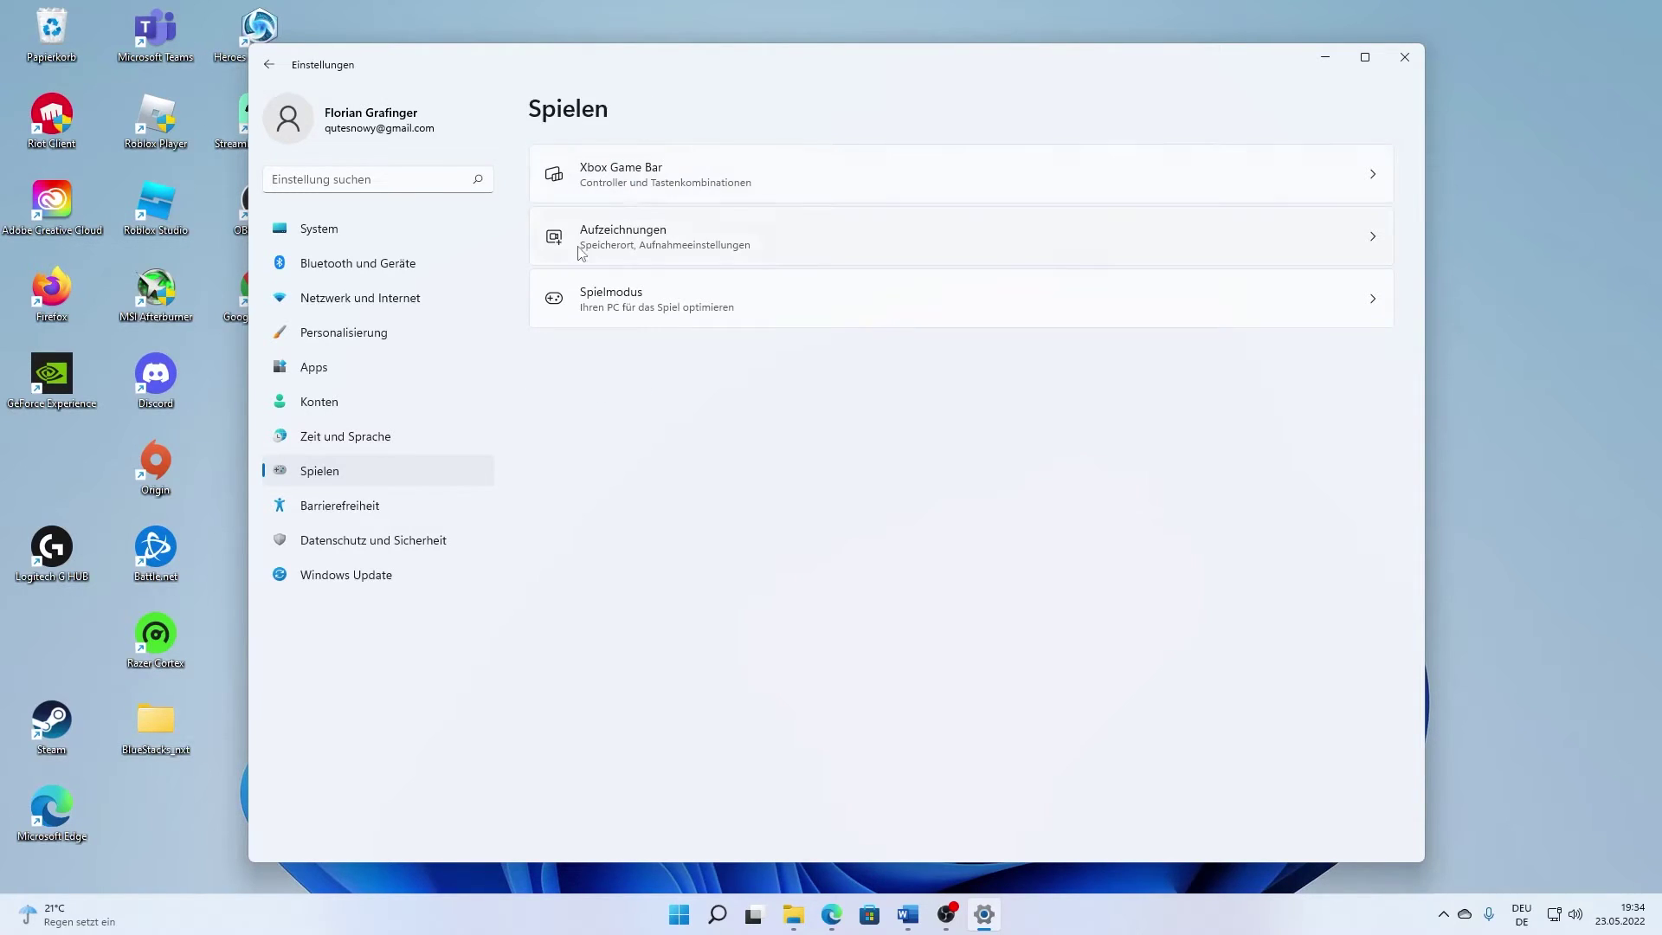
{"action": "left_click", "coordinate": [676, 240]}
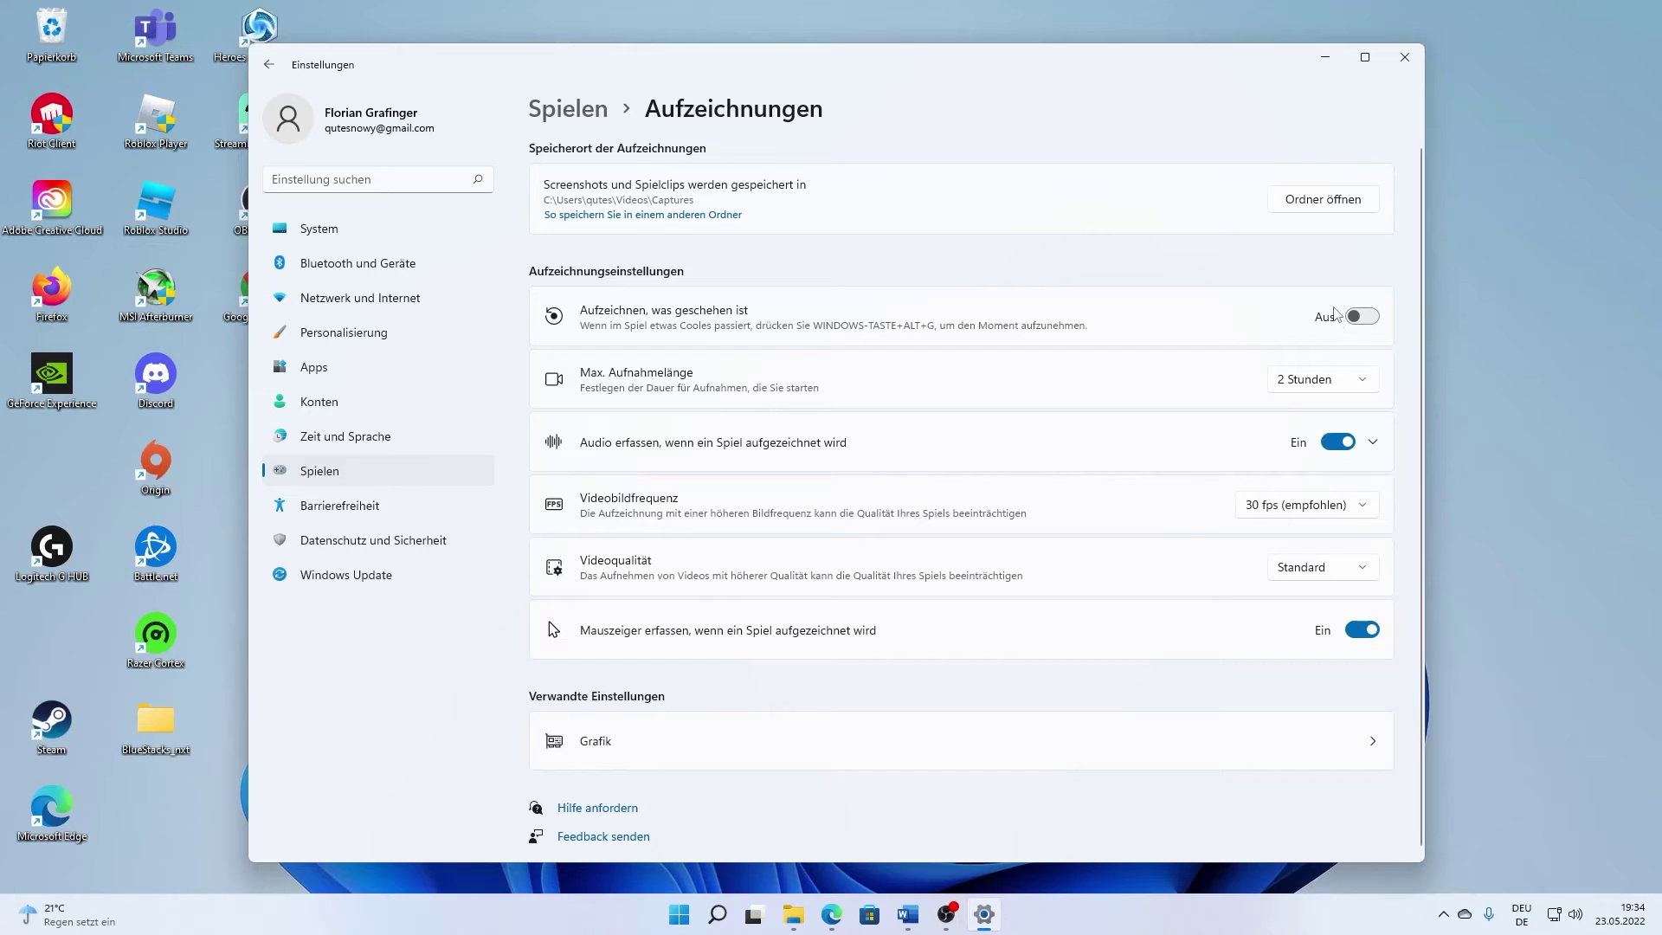
{"action": "left_click", "coordinate": [1406, 58]}
Step: Move the VALORANT desktop shortcut into the icon column beneath Google Chrome
{"action": "left_click_drag", "start_coordinate": [800, 237], "coordinate": [1030, 444]}
{"action": "left_click_drag", "start_coordinate": [883, 376], "coordinate": [319, 379]}
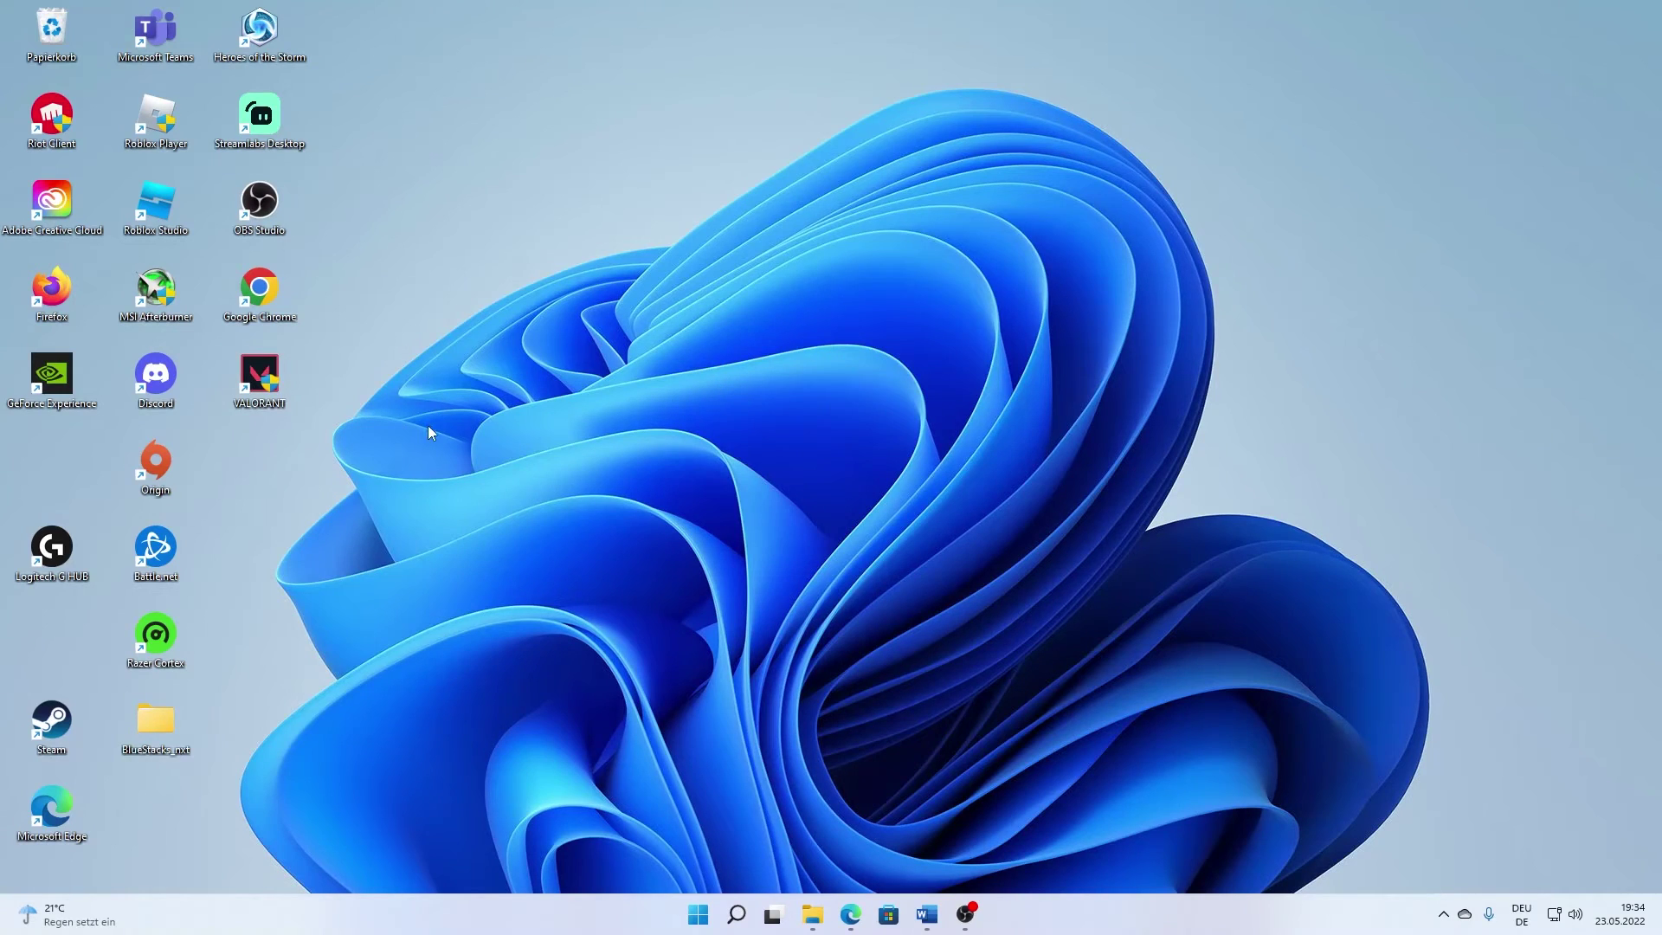
{"action": "left_click_drag", "start_coordinate": [337, 439], "coordinate": [1215, 305]}
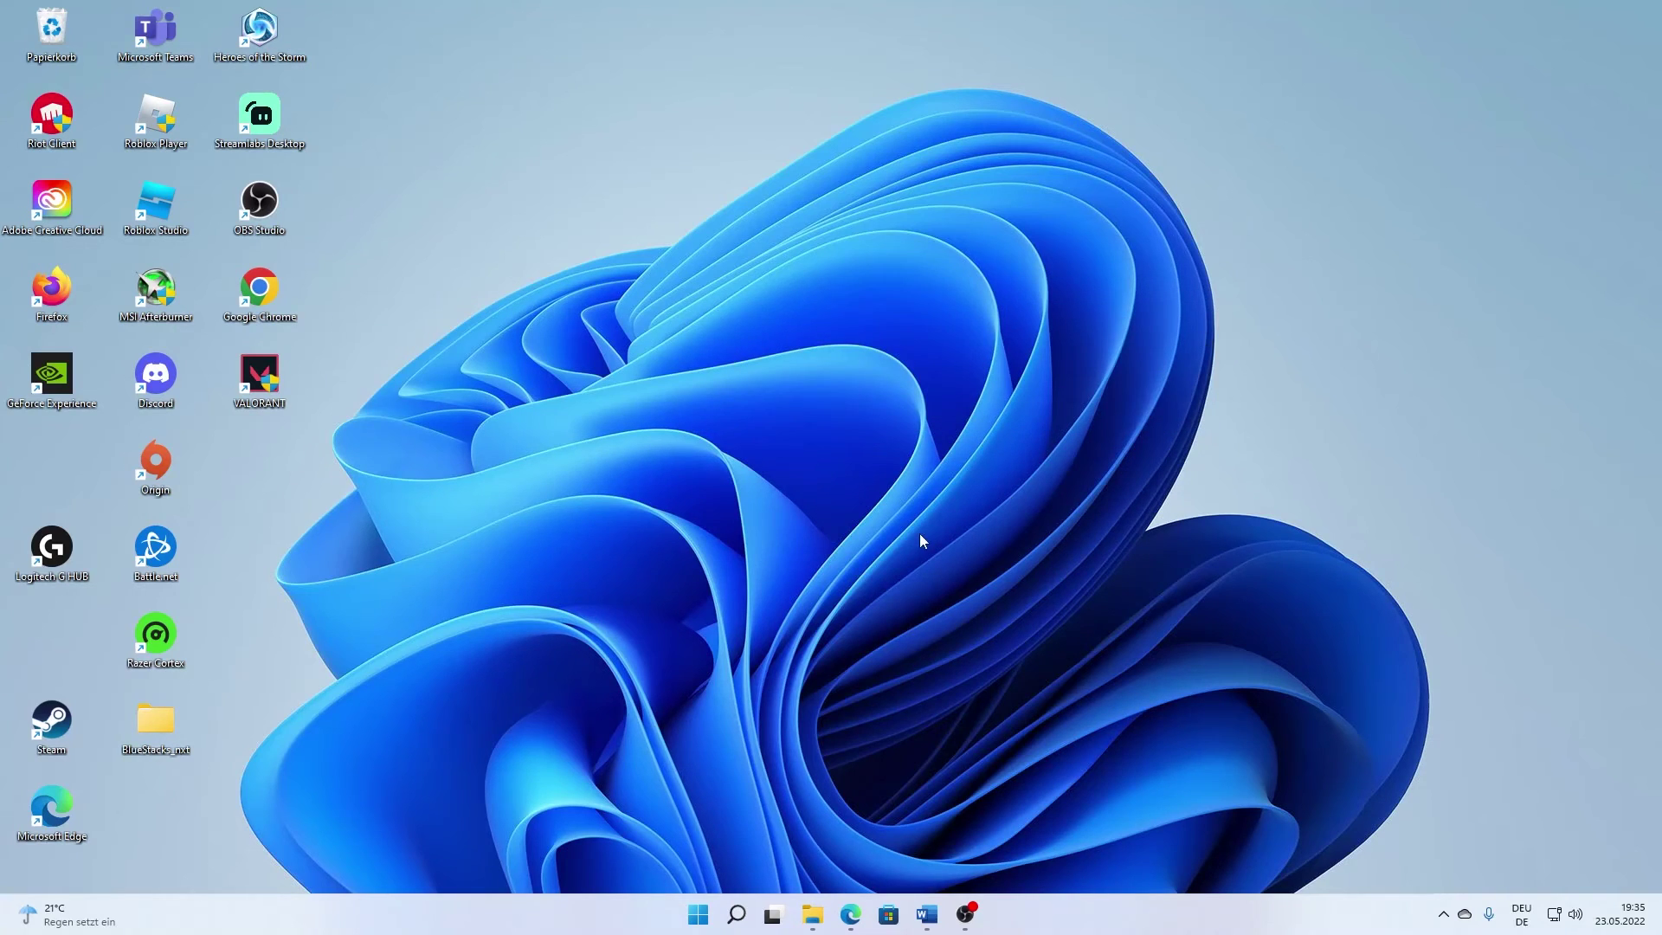